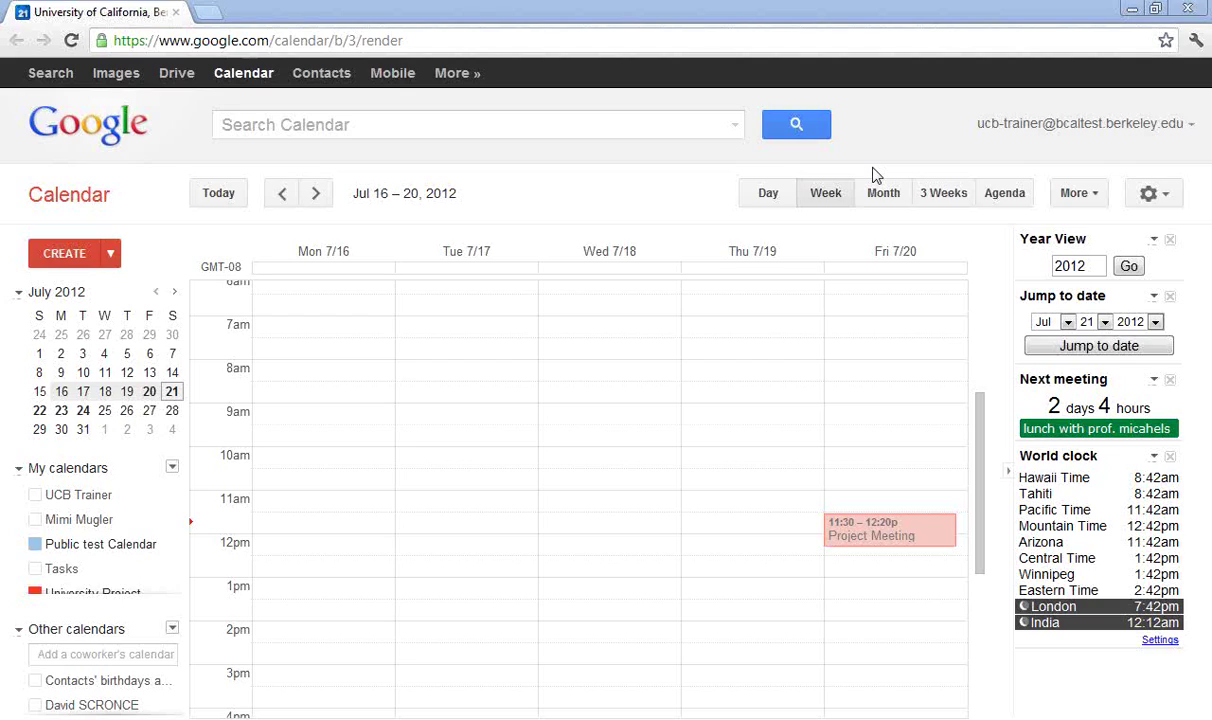
Open Share this Calendar for UCB Trainer from its calendar menu
mouse_move(174, 502)
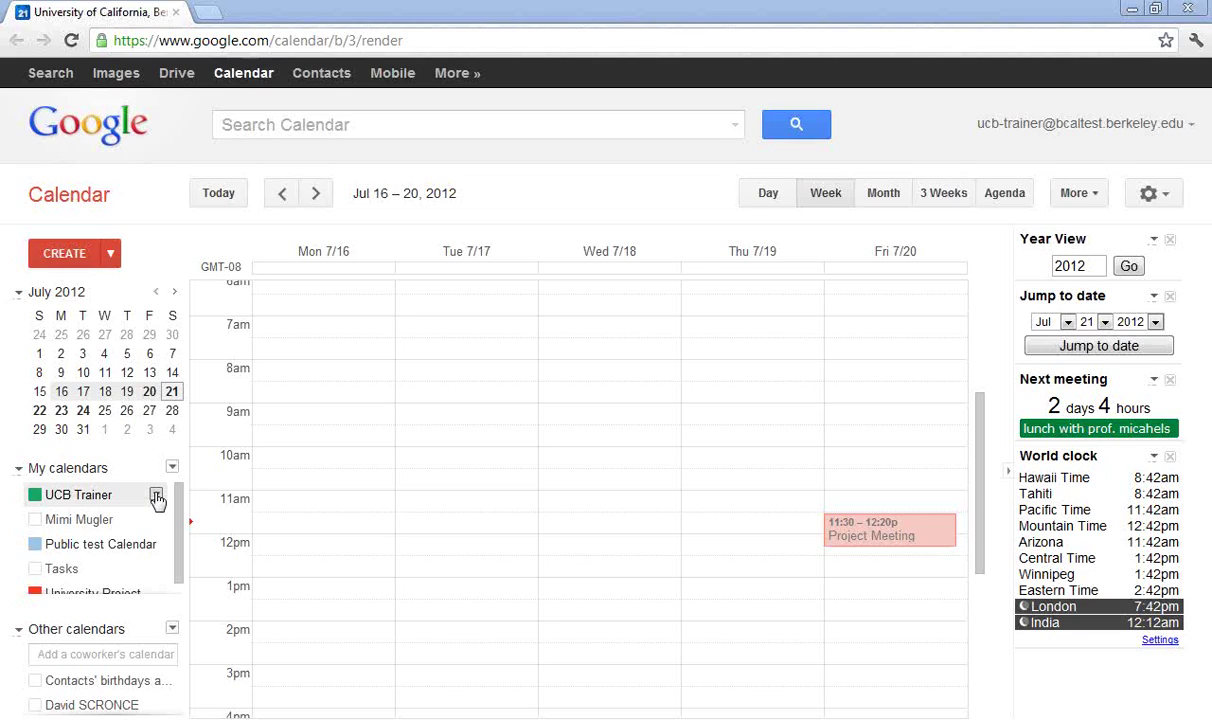
click(157, 497)
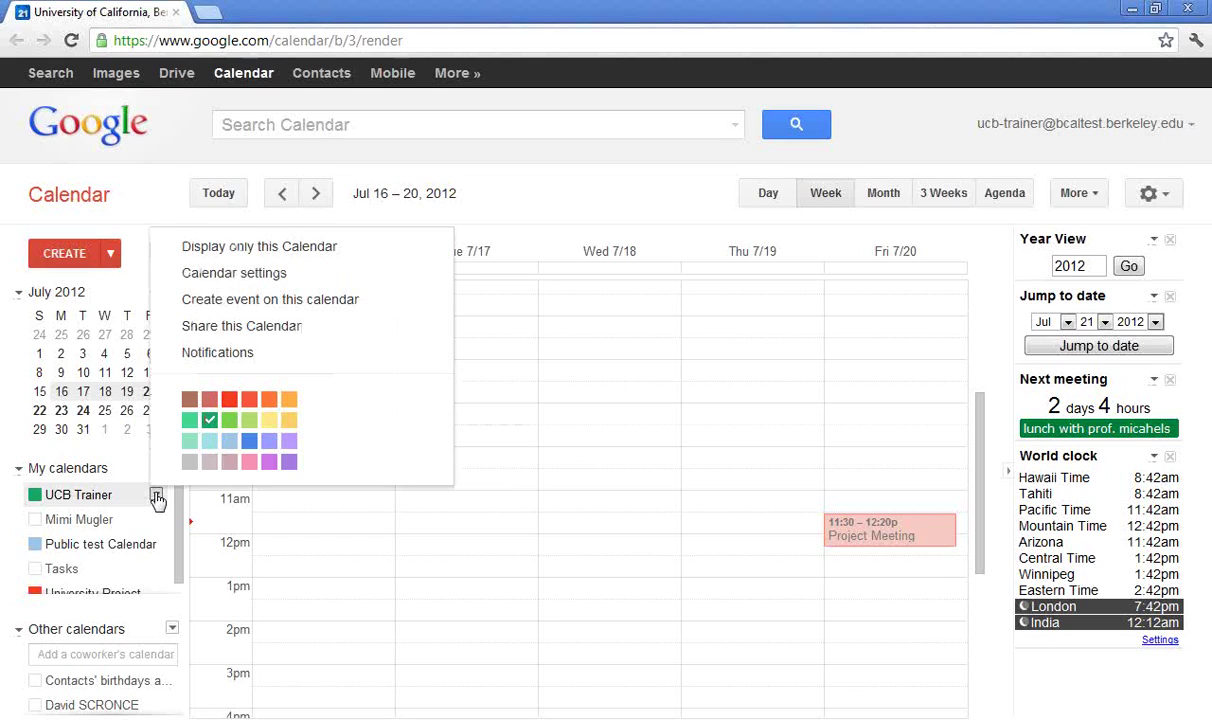
click(322, 327)
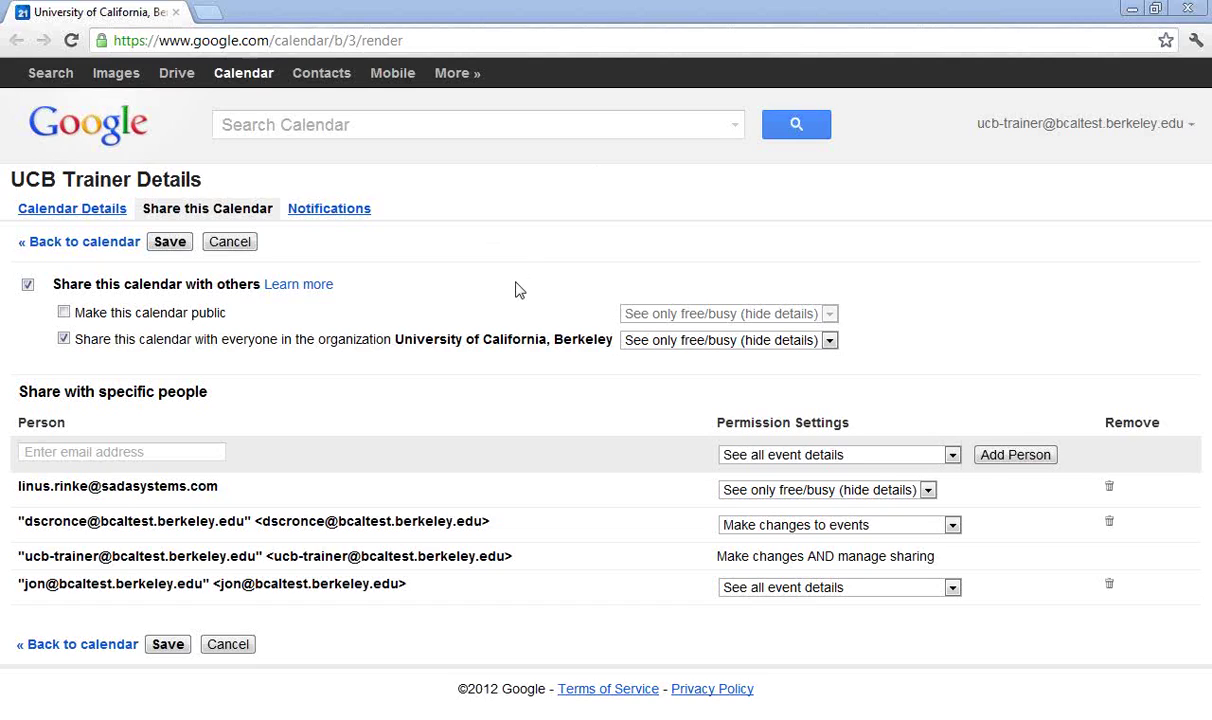
click(129, 459)
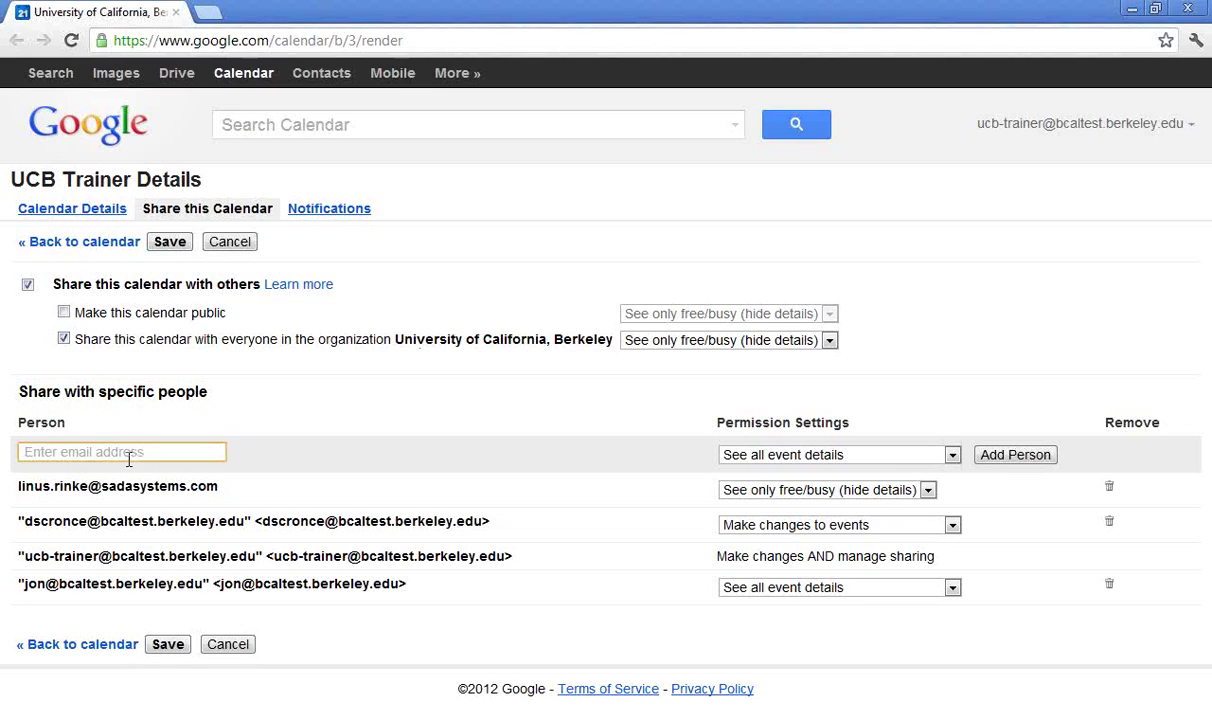
text(jon)
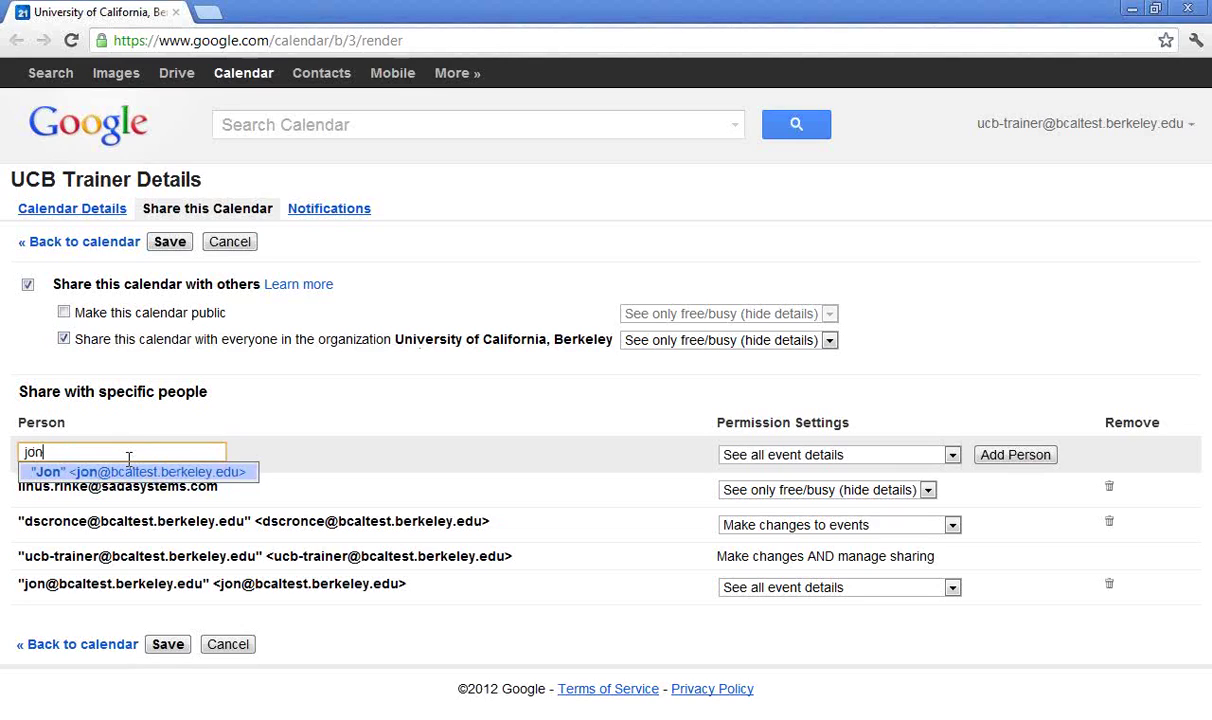
key(BackSpace)
key(BackSpace)
key(BackSpace)
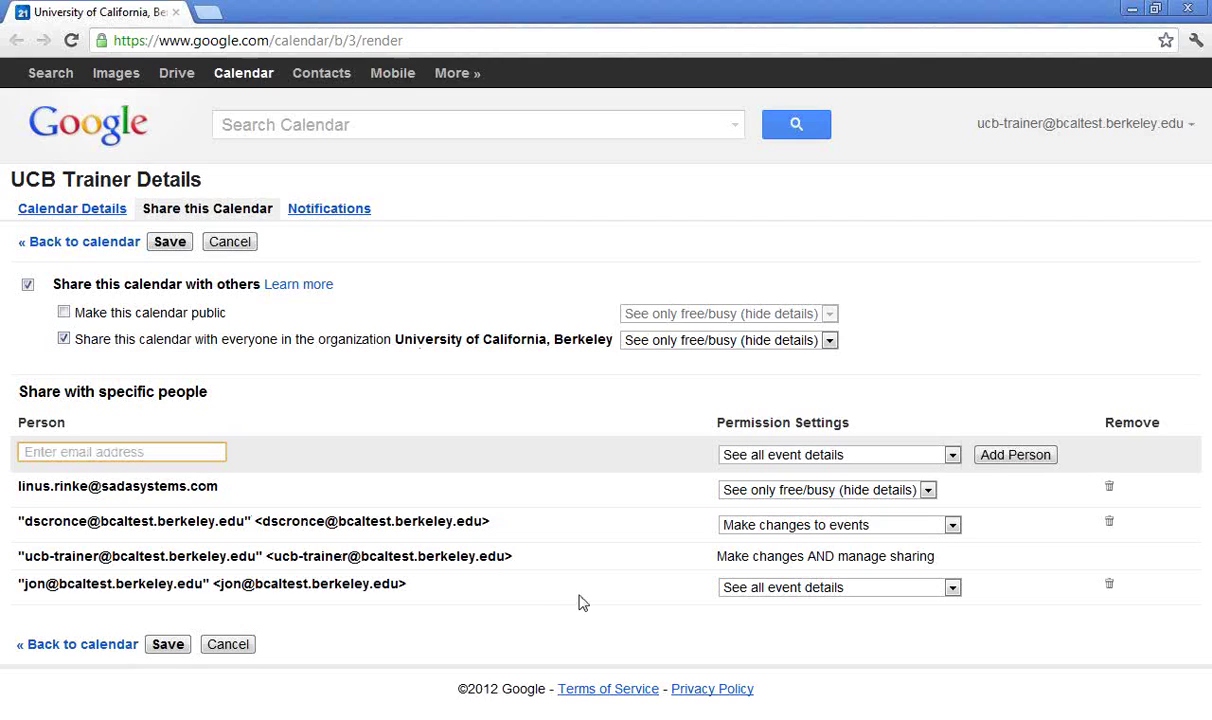
click(952, 588)
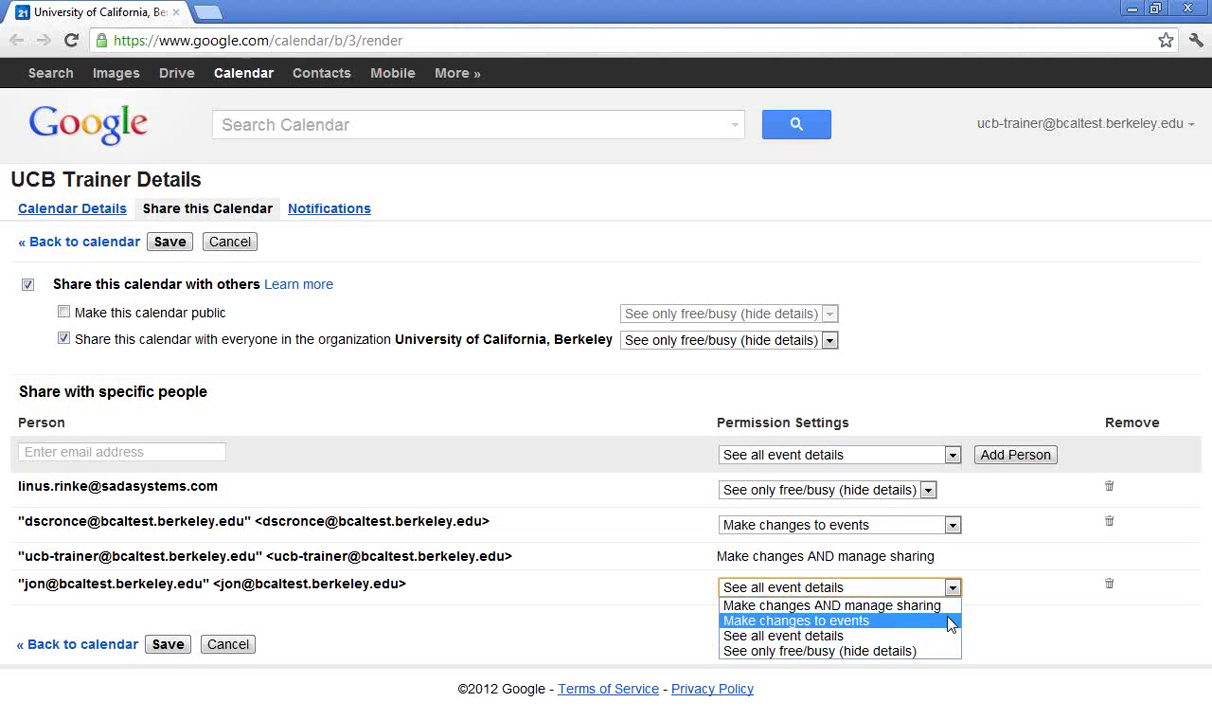
Change the last shared person's permission to Make changes to events and save the sharing settings
click(948, 606)
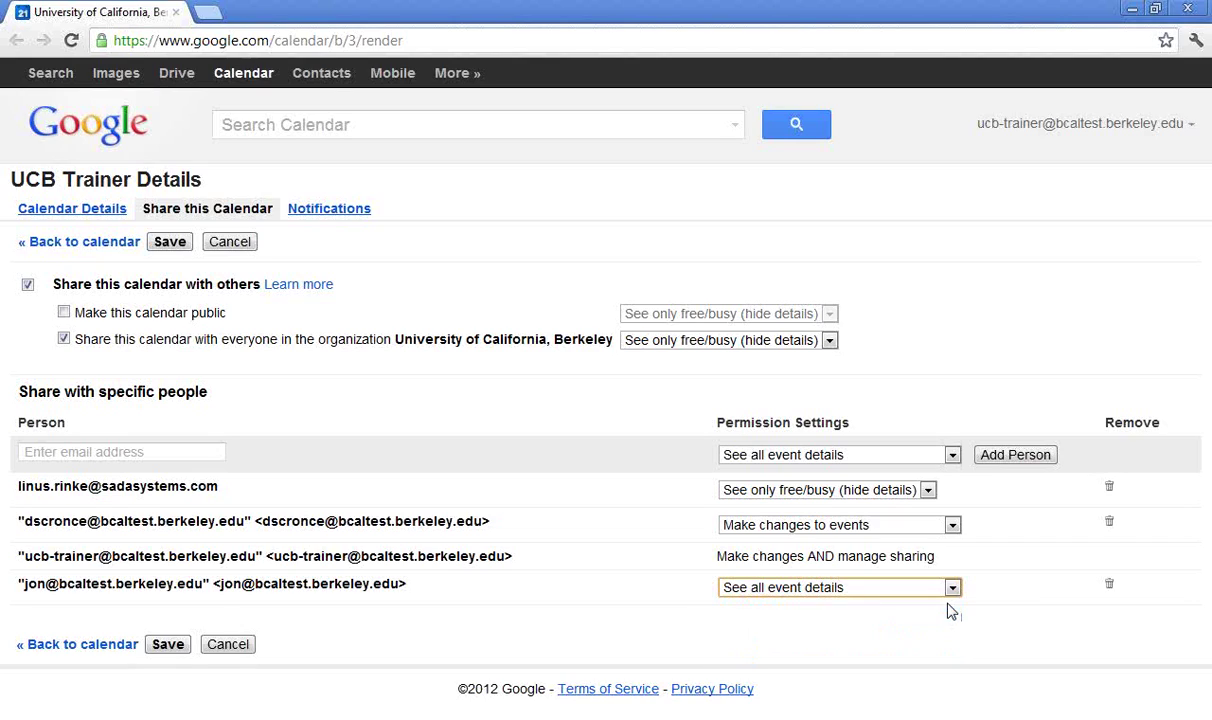
click(952, 591)
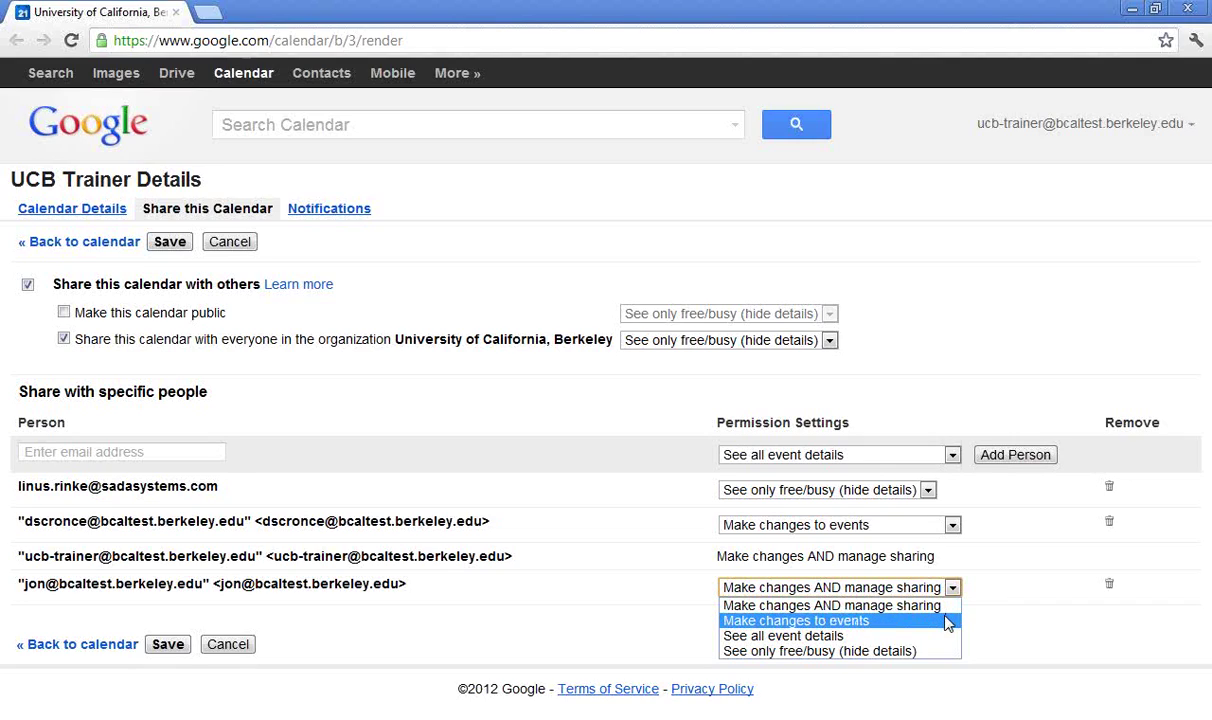
click(948, 621)
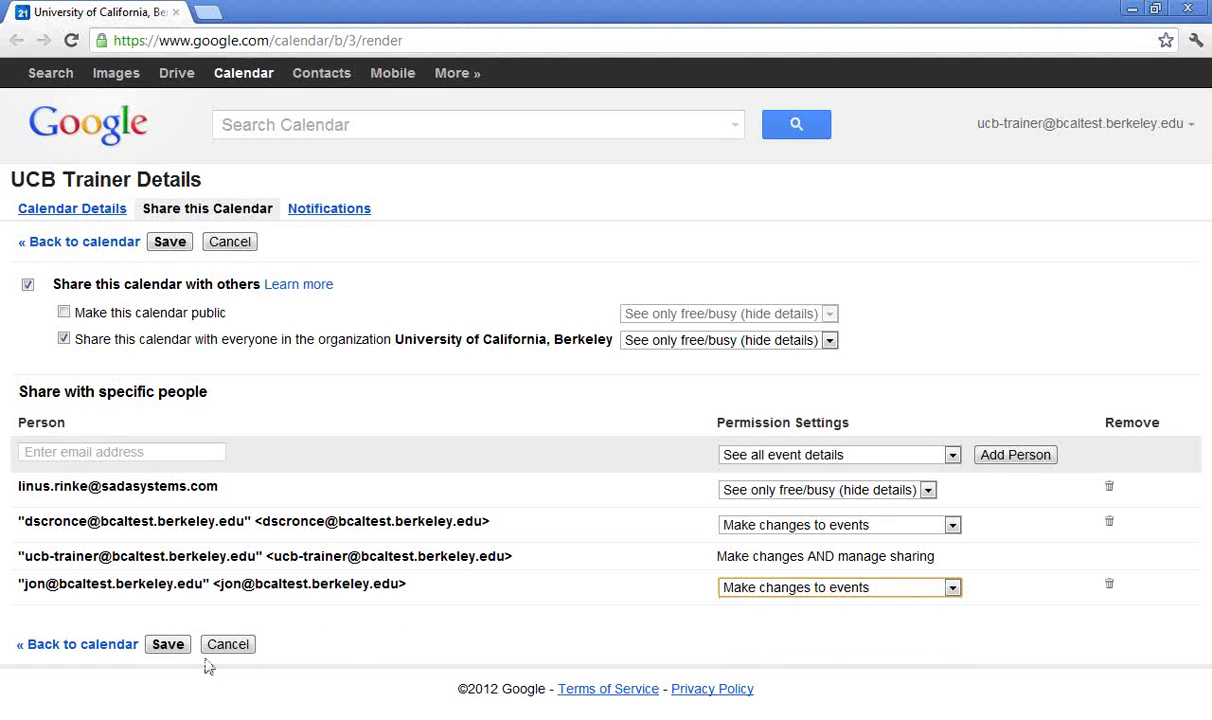
click(166, 652)
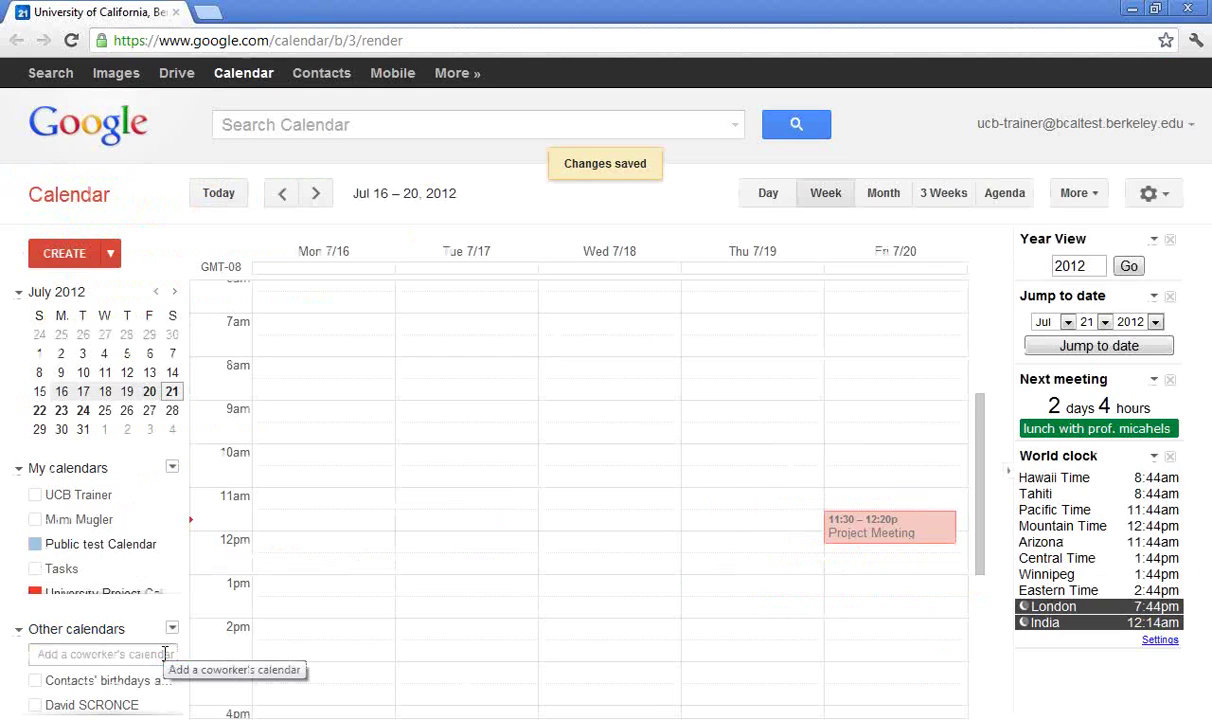
Show UCB Trainer events in the week view and create a new untitled event
click(98, 497)
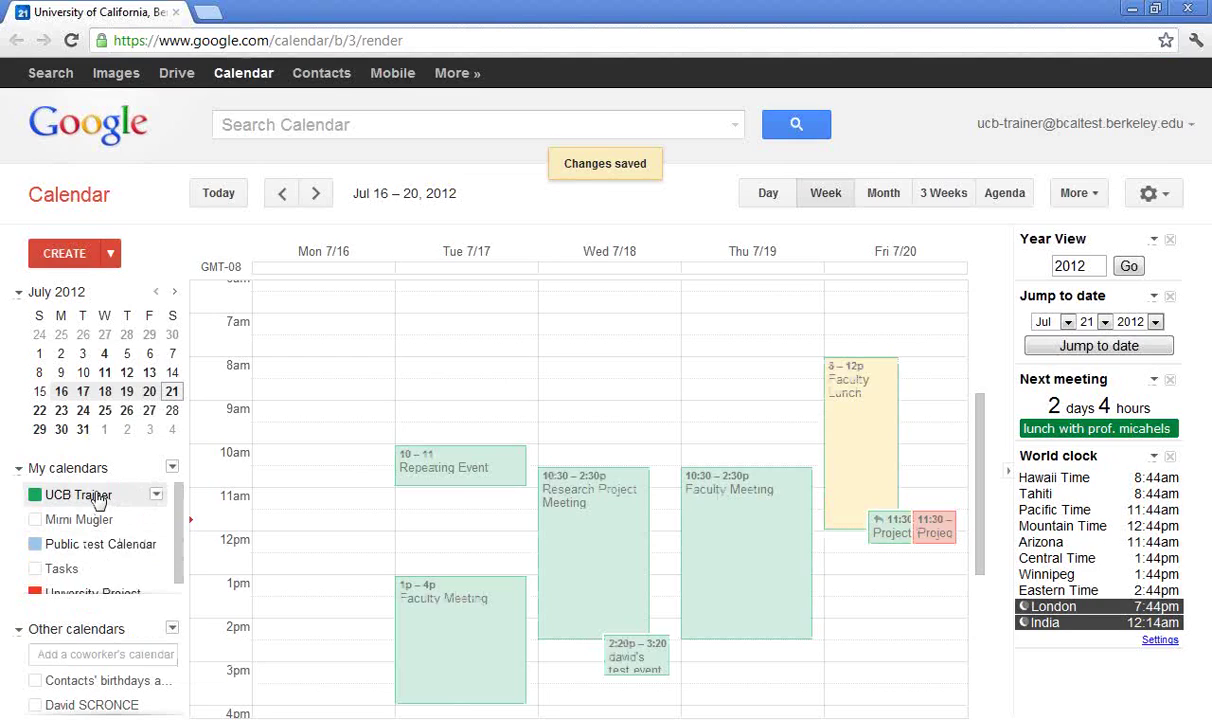
click(64, 253)
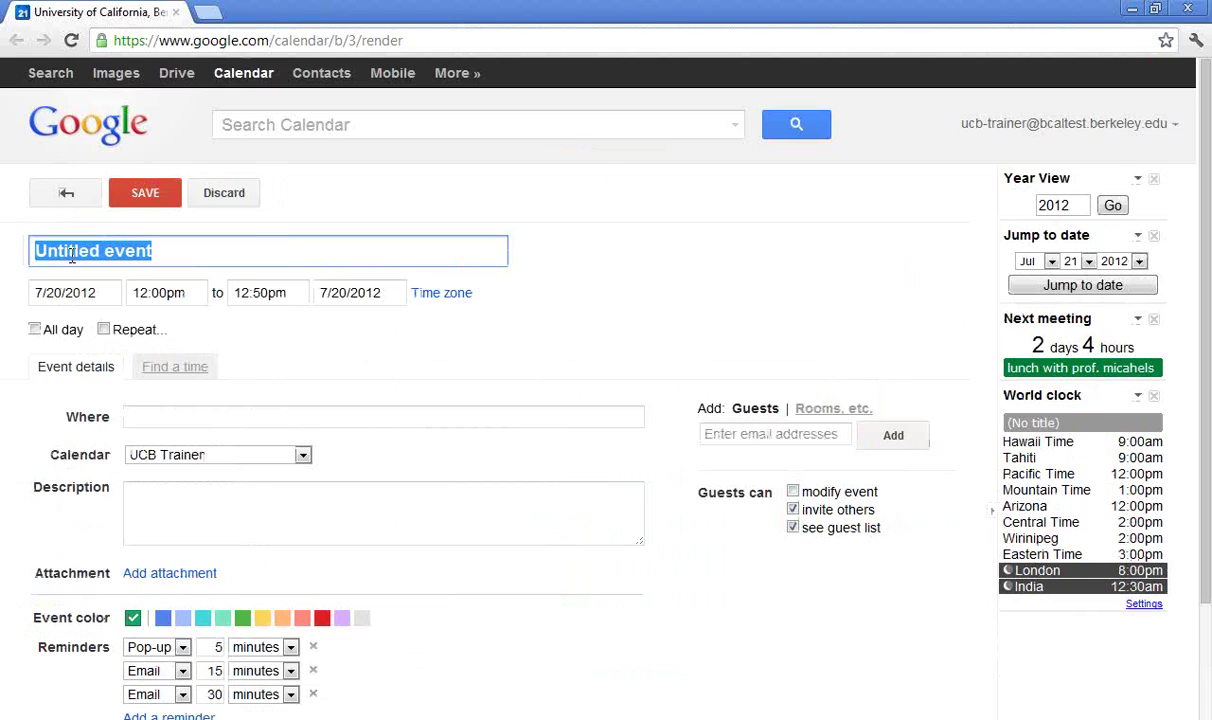
Title the event 'Provost Meeting' and move it to the colleague's calendar
text(P)
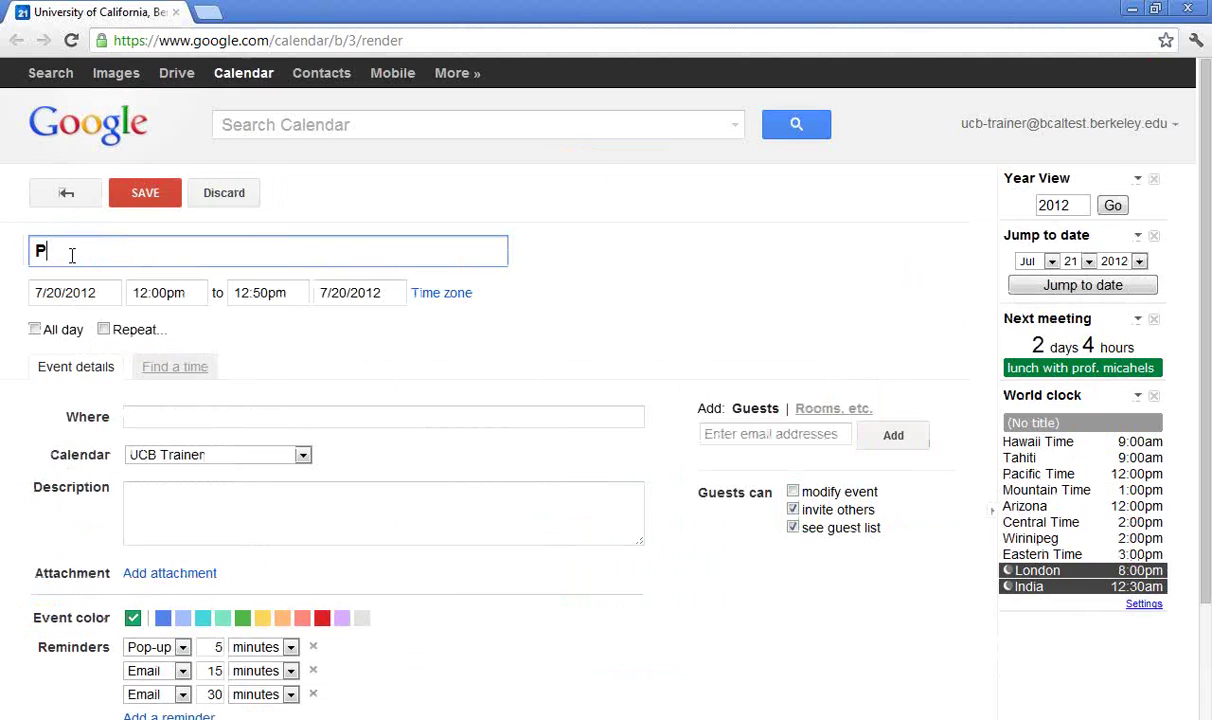
text(rovost Meeting)
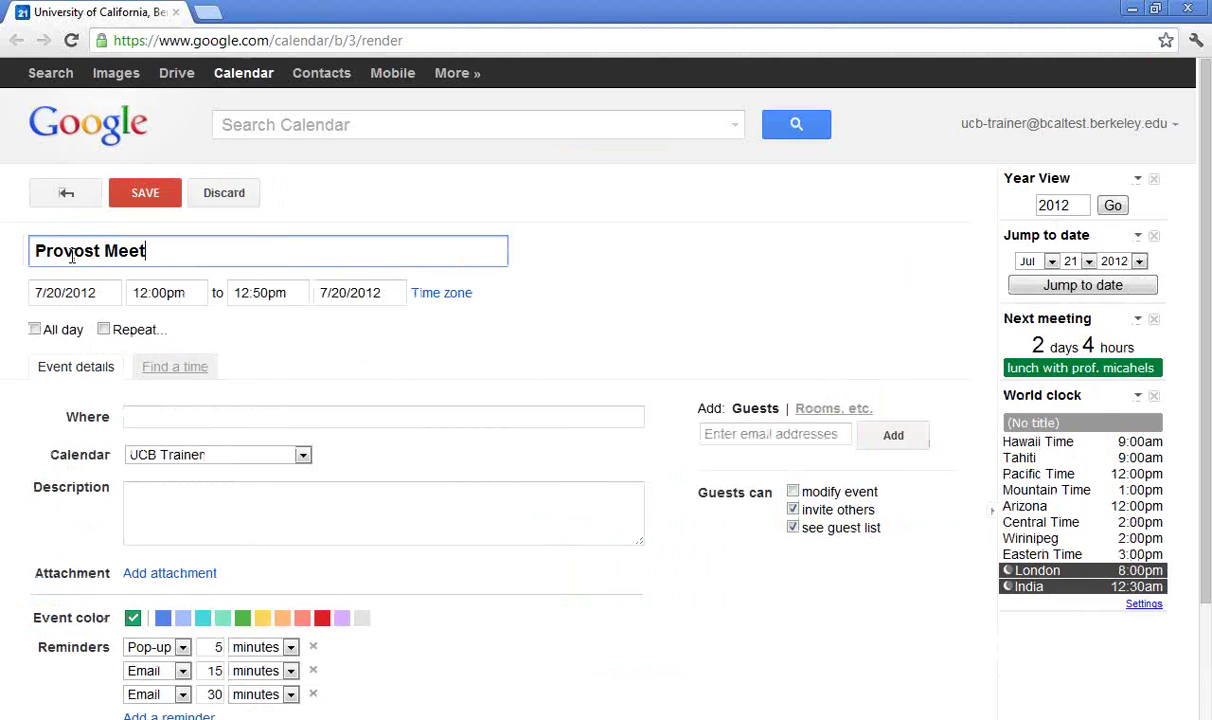
click(303, 456)
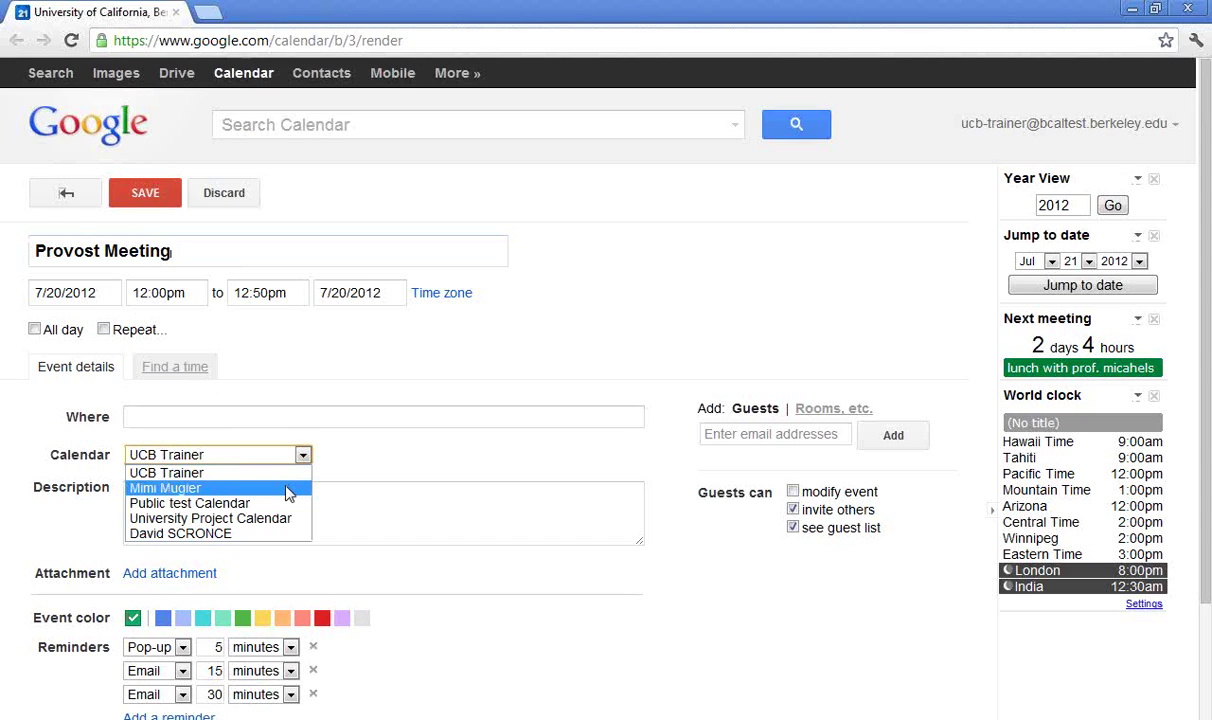
click(288, 492)
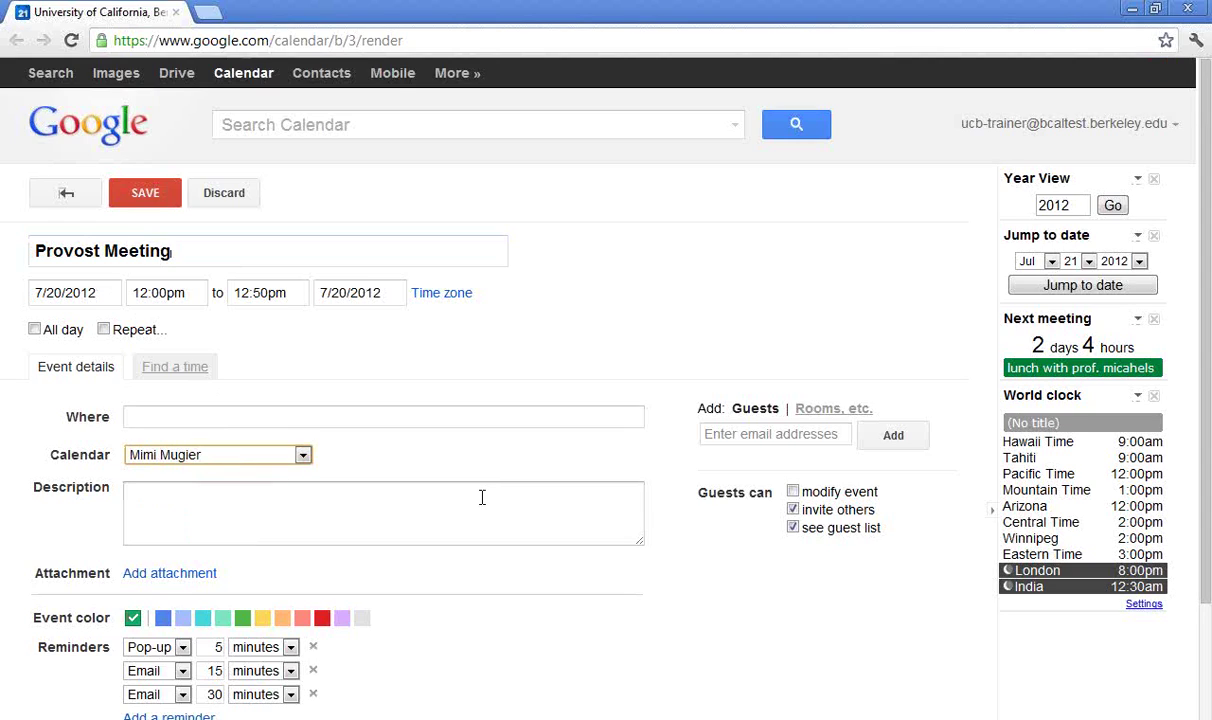
Add two guests to the event by accepting the suggested names
click(736, 434)
text(jon)
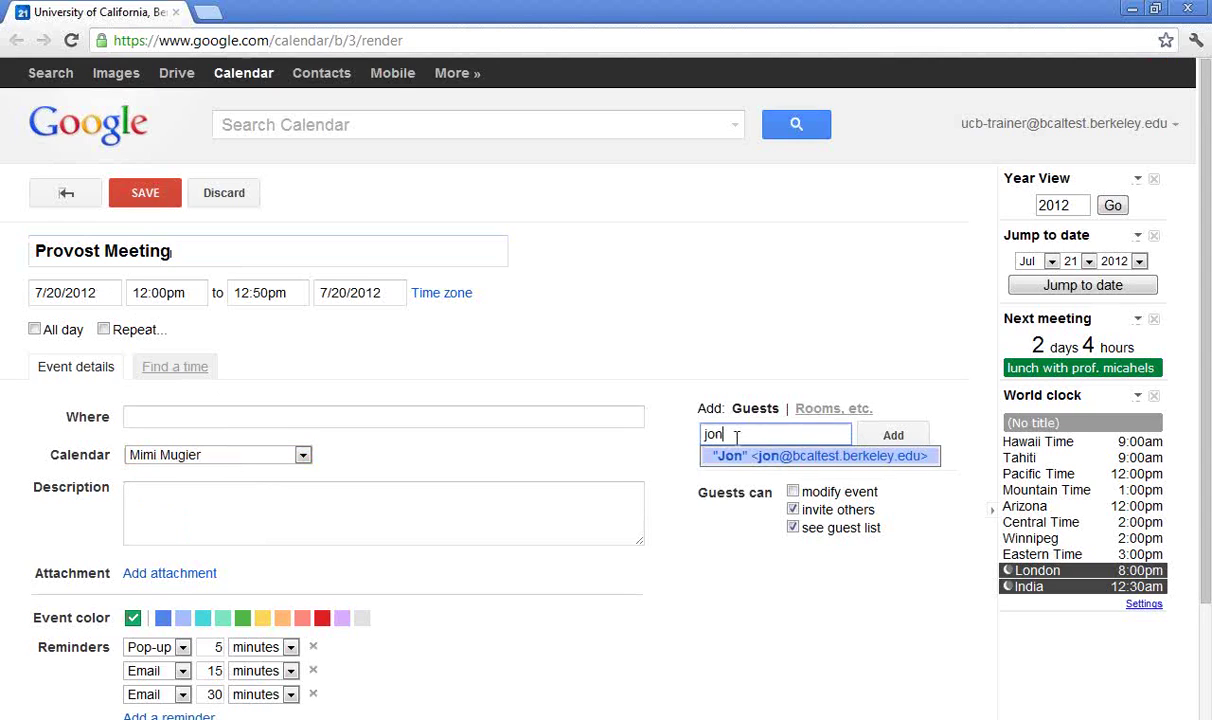
key(Return)
text(dav)
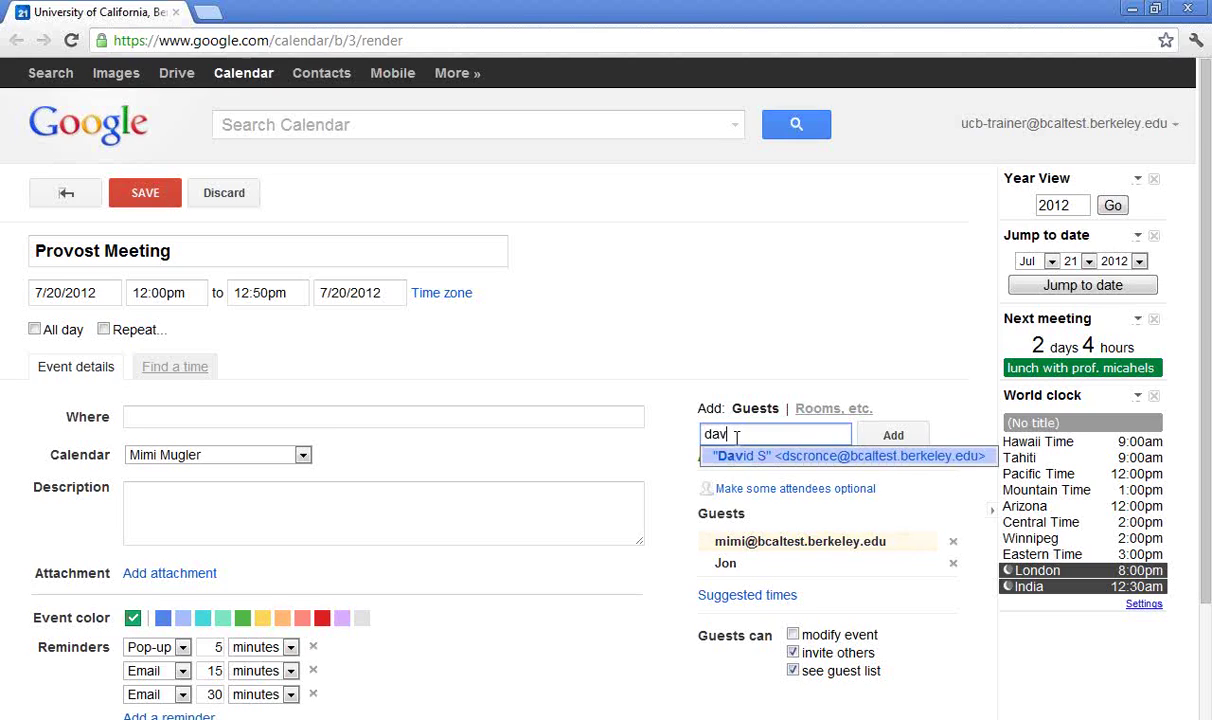
key(Return)
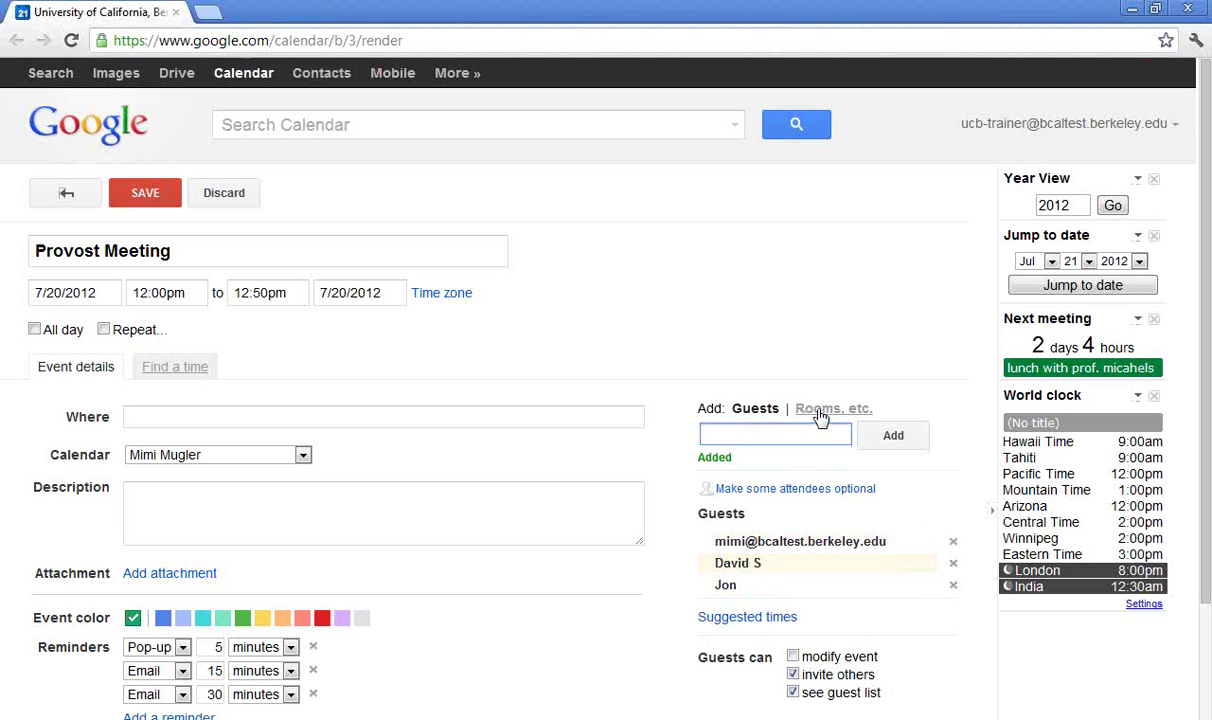
Filter rooms by 'trainin', add Adm Support Training, and return to the Guests list
click(820, 412)
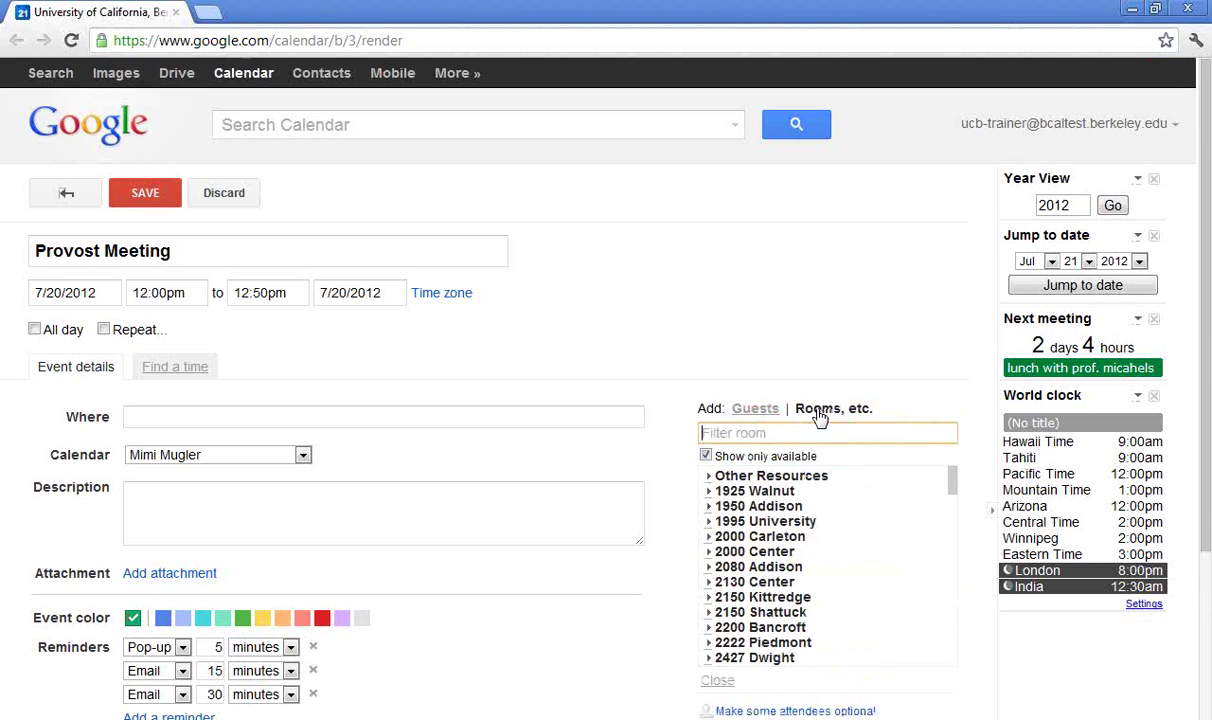
text(trainin)
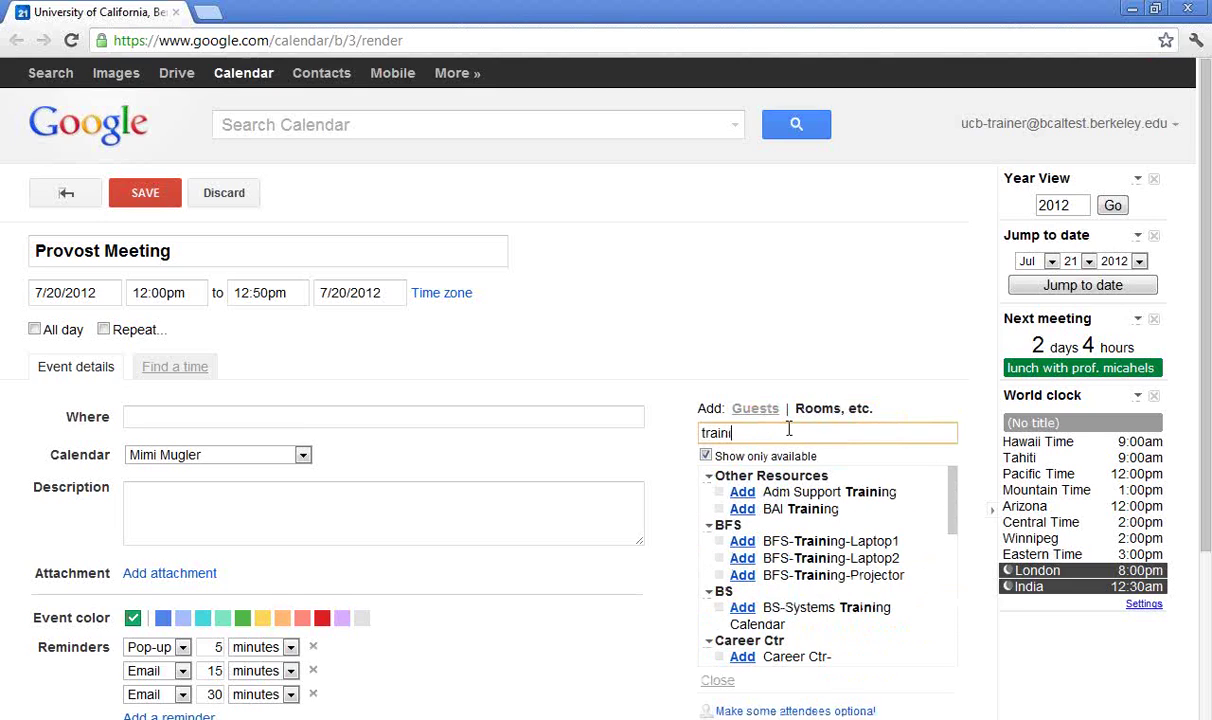
click(743, 495)
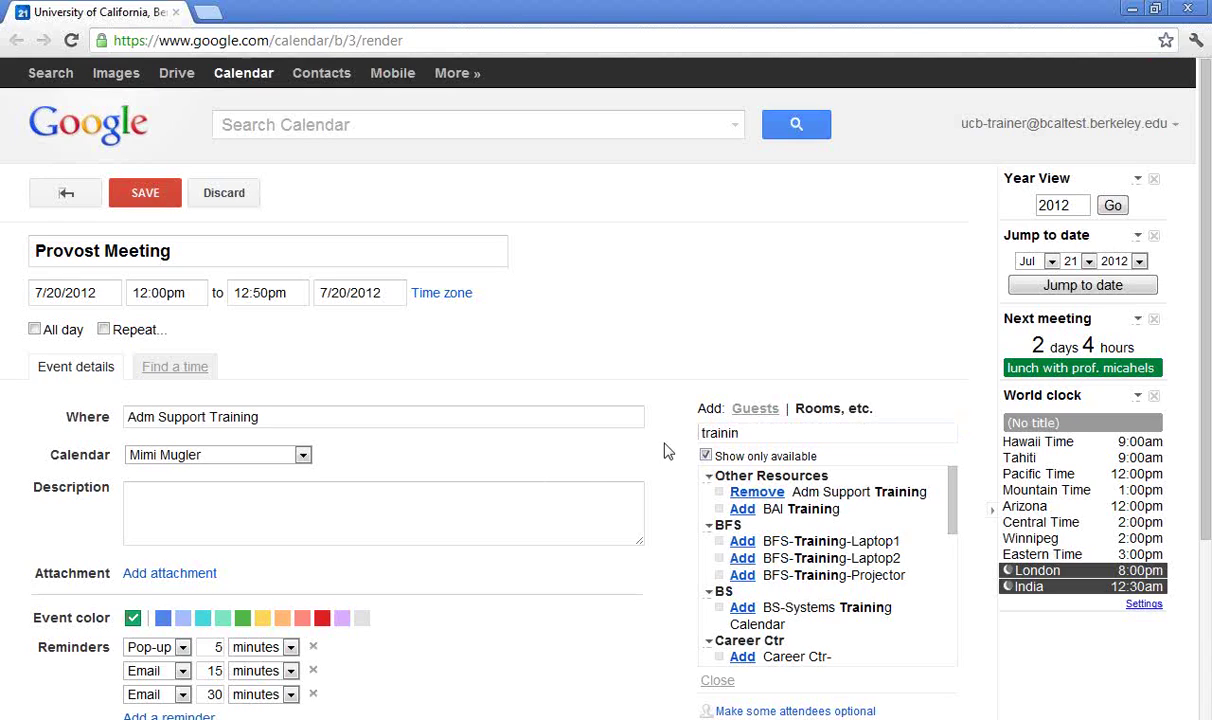
click(760, 414)
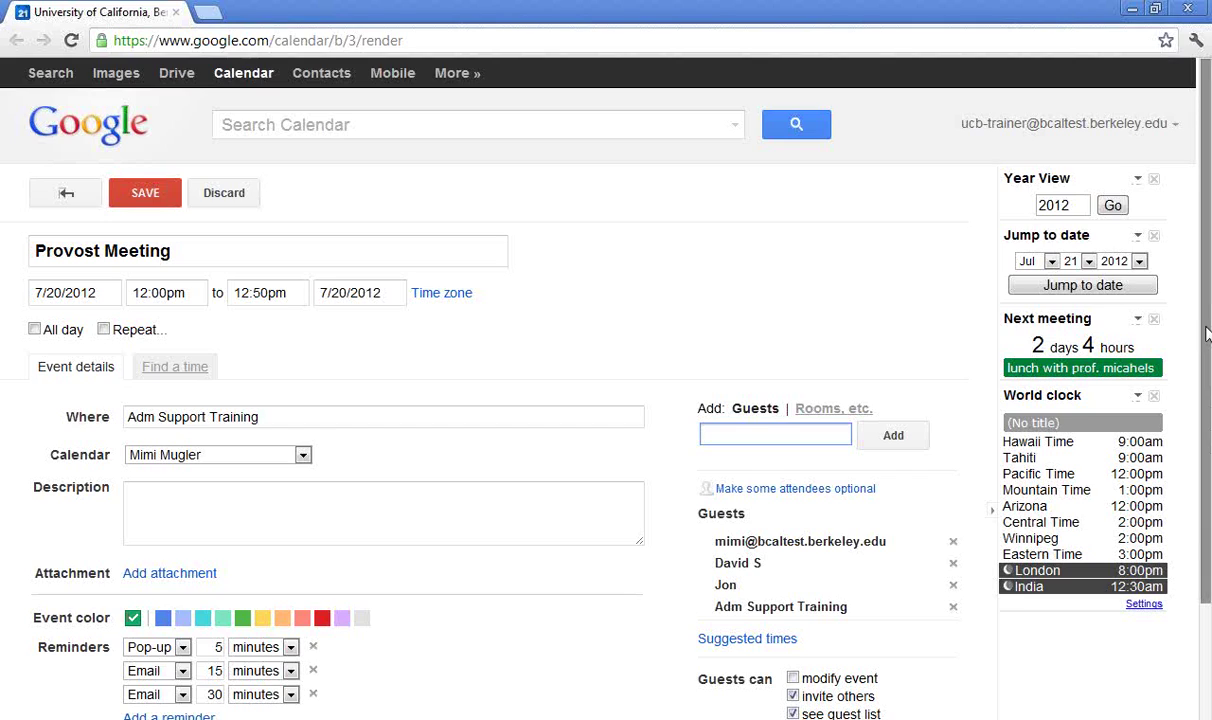
drag(1206, 335, 1208, 440)
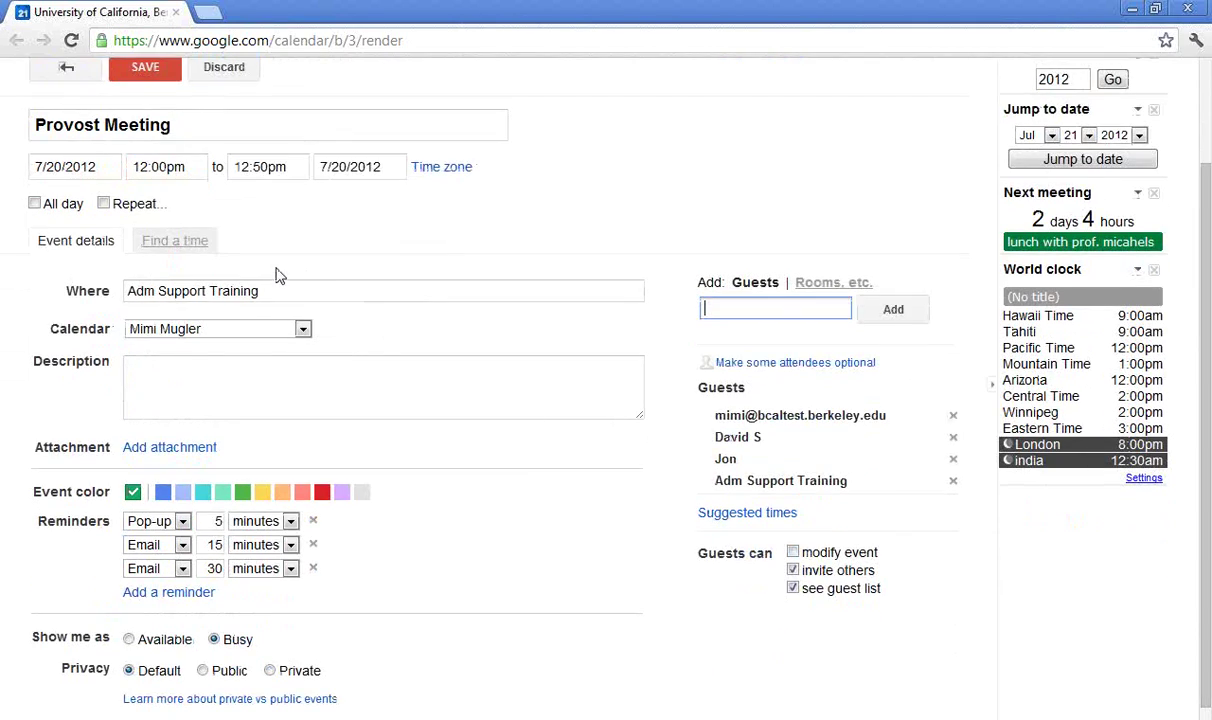
In Find a time, shift the meeting to 1:00–1:50pm after checking each participant's schedule column
click(181, 242)
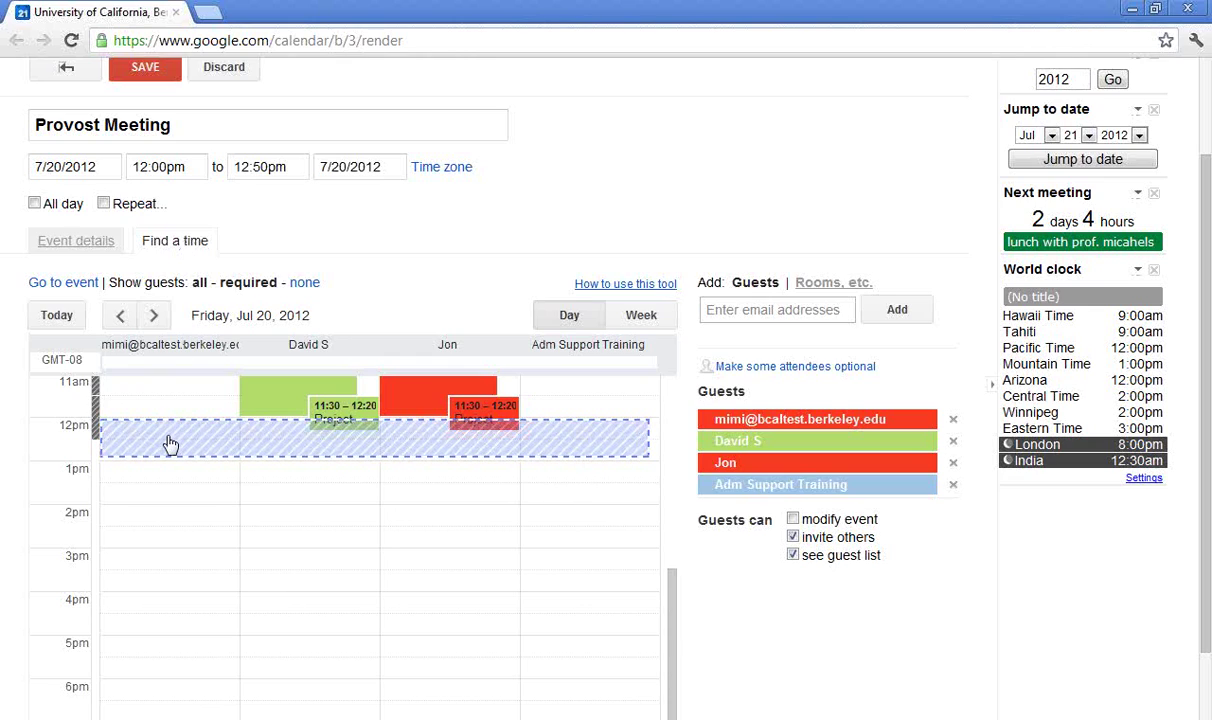
drag(170, 446, 170, 480)
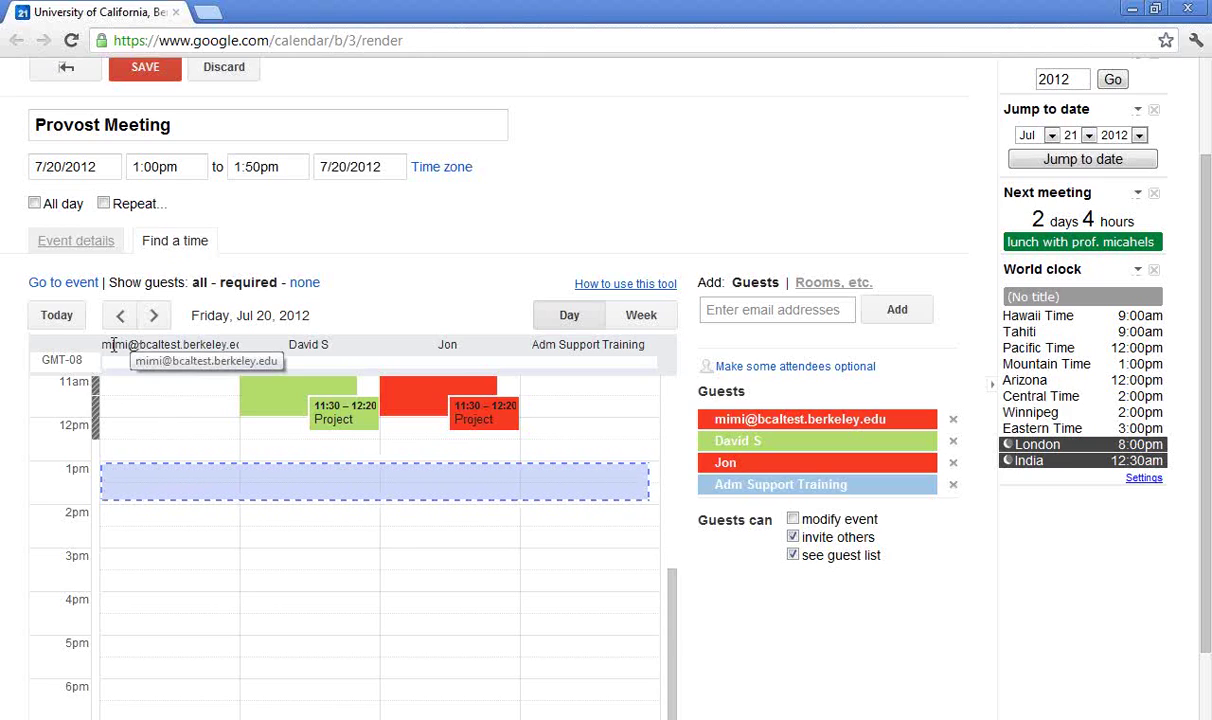
drag(111, 344, 231, 344)
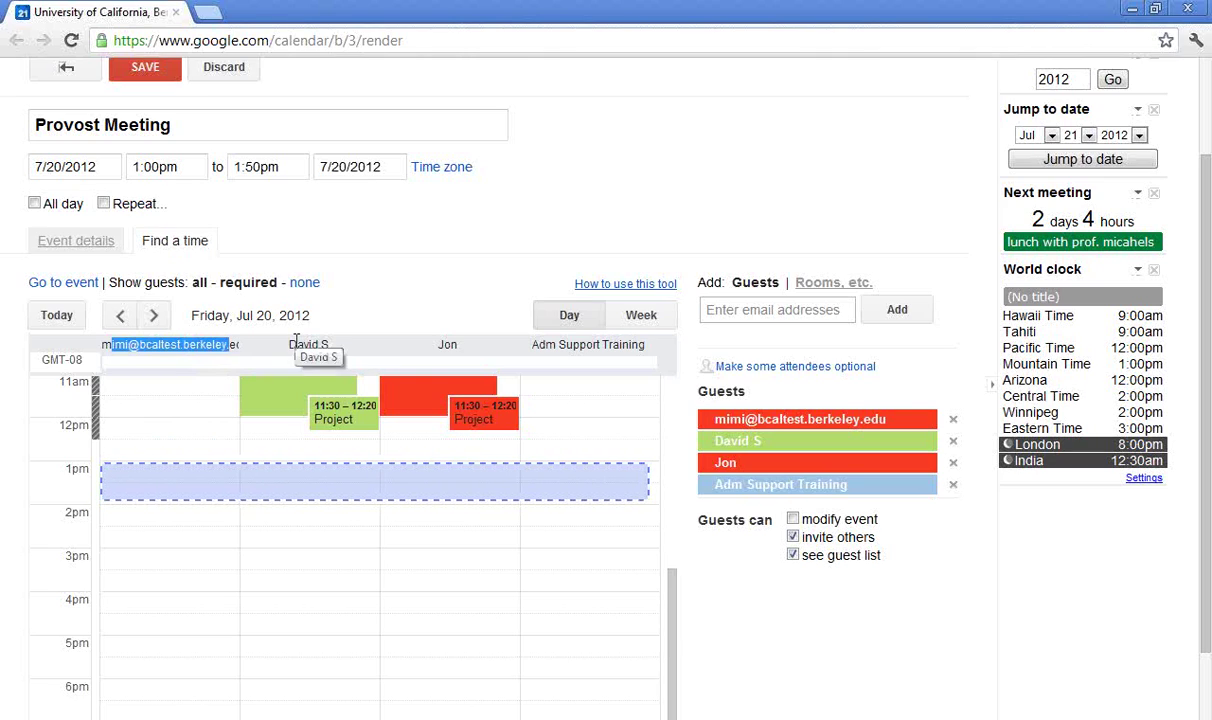
drag(296, 344, 318, 344)
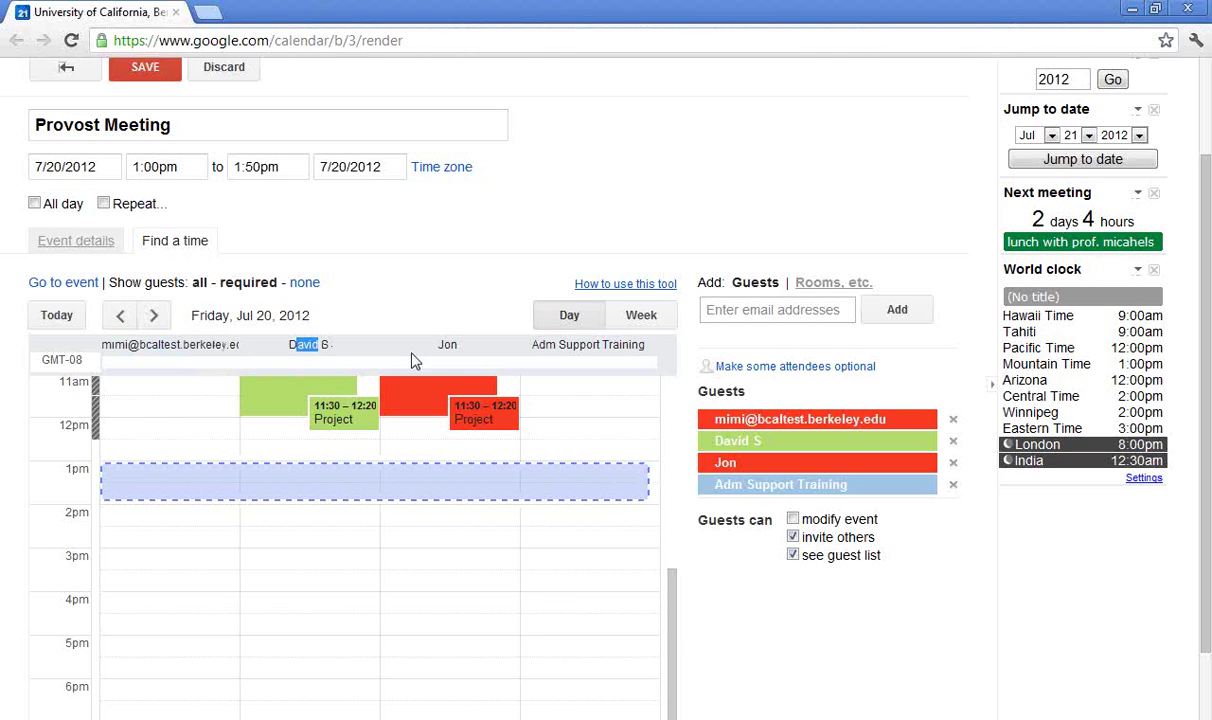
drag(442, 344, 458, 344)
drag(545, 344, 643, 344)
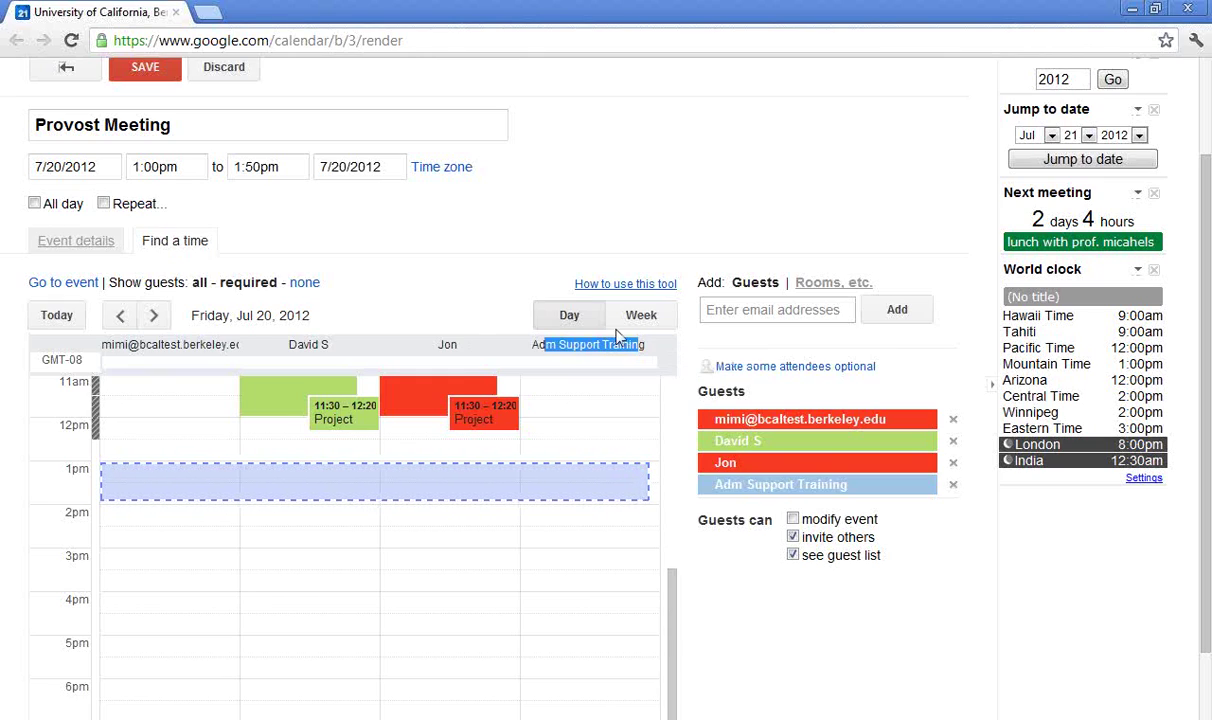
click(95, 249)
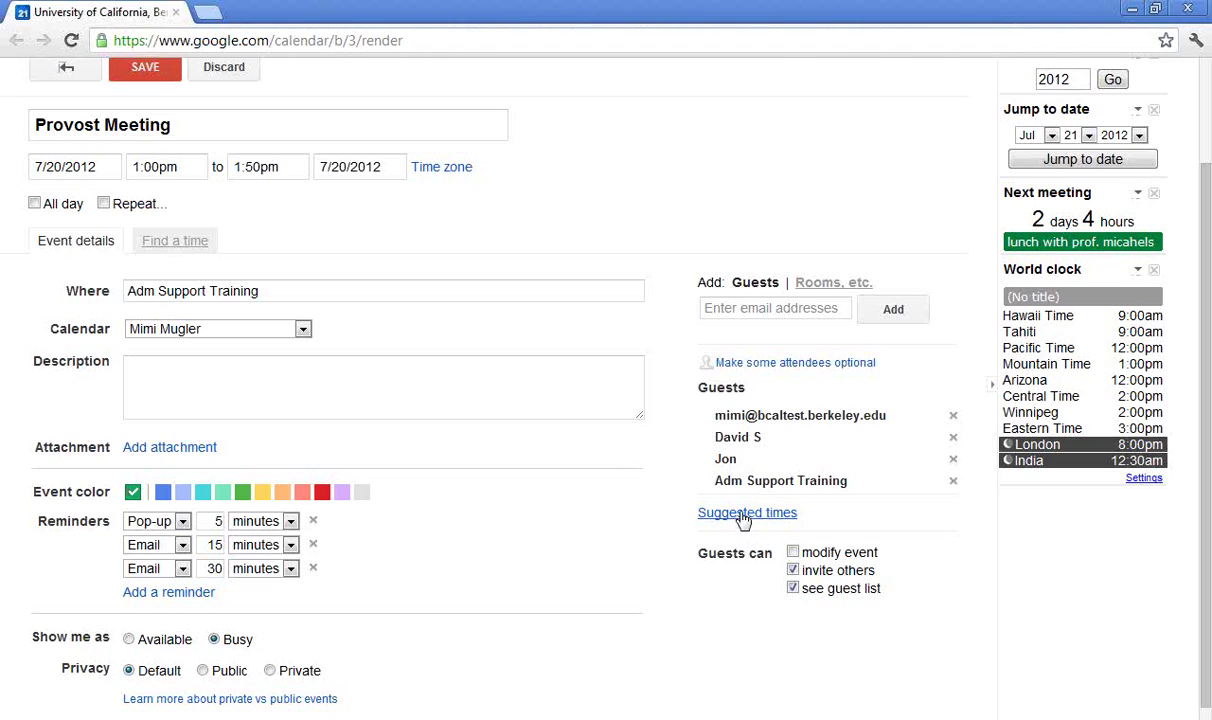
Pick the suggested Wednesday 7/25 1:30pm slot from Suggested times
click(743, 514)
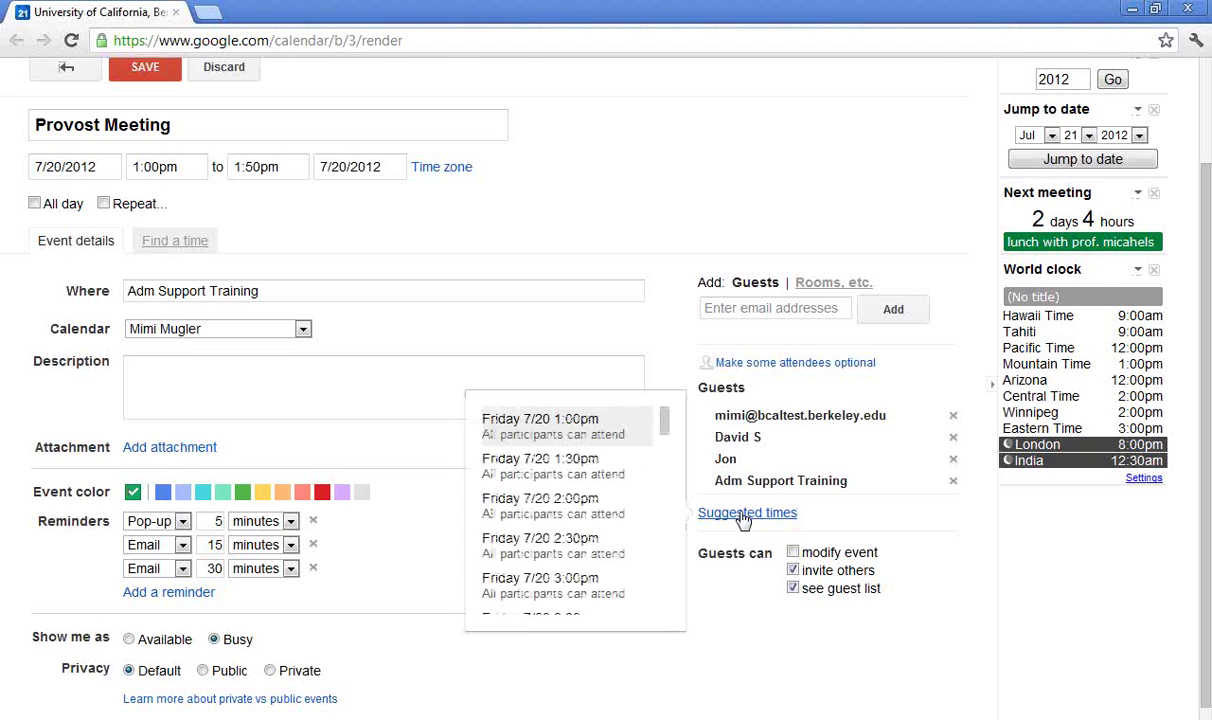
drag(665, 425, 660, 547)
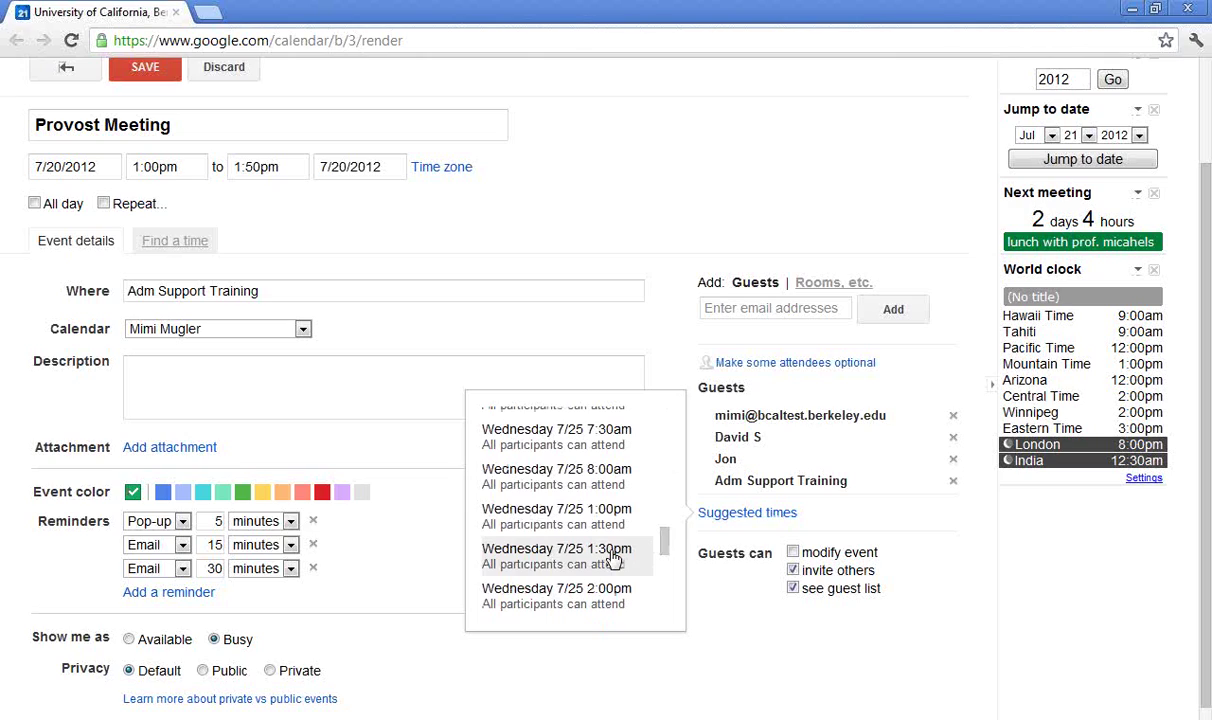
click(600, 553)
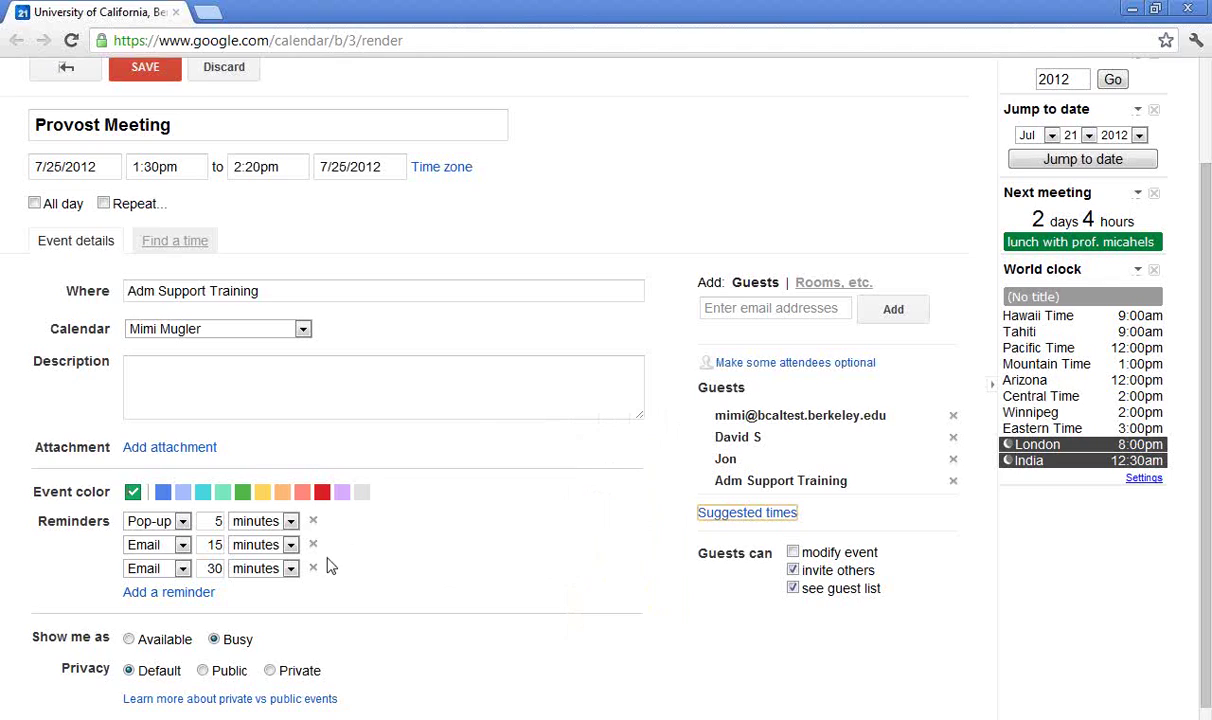
Add an Email reminder set to 1 day and uncheck the guests' invite others option
click(195, 594)
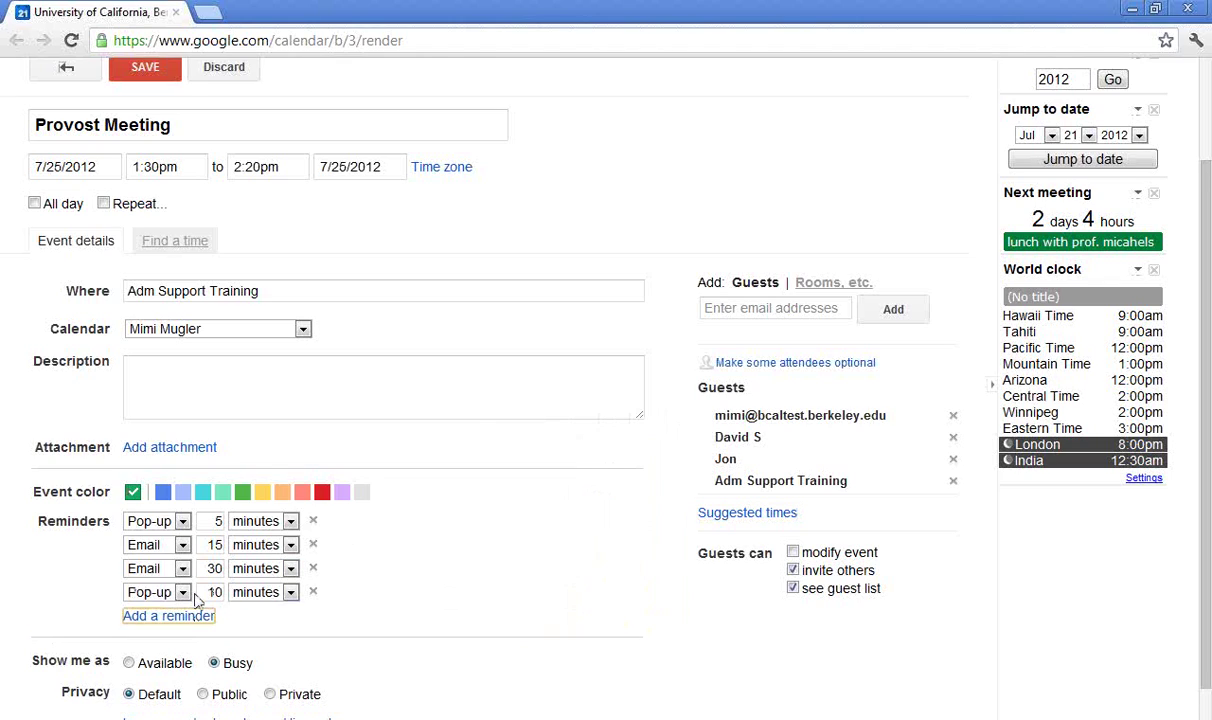
click(180, 591)
click(173, 612)
double_click(215, 592)
text(1)
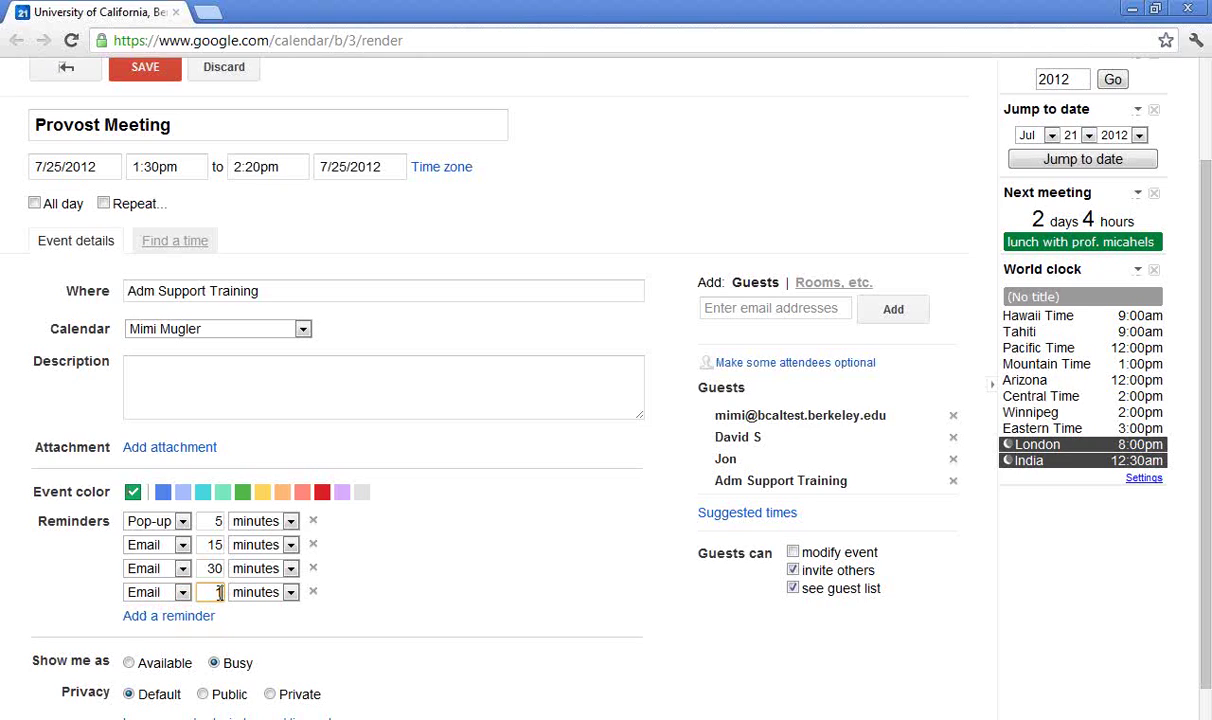
click(288, 592)
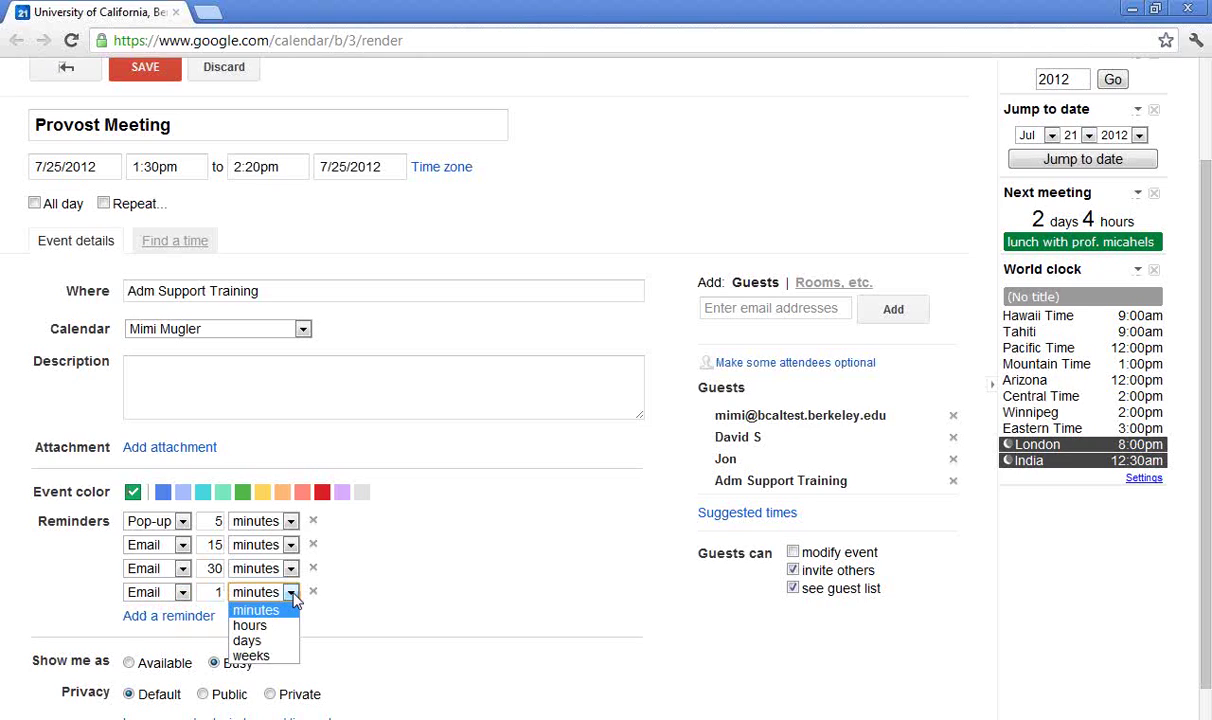
click(275, 641)
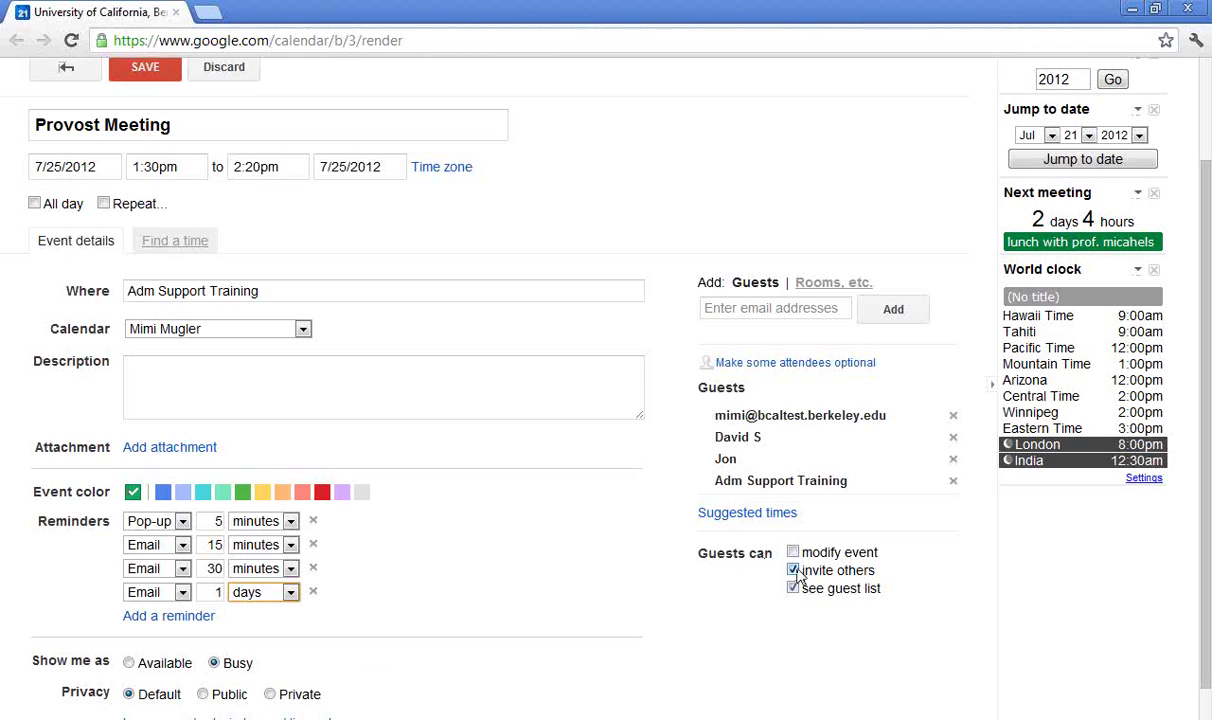
click(794, 571)
Set privacy to Private, save the Provost Meeting, and send invitations to the guests
click(270, 694)
click(158, 72)
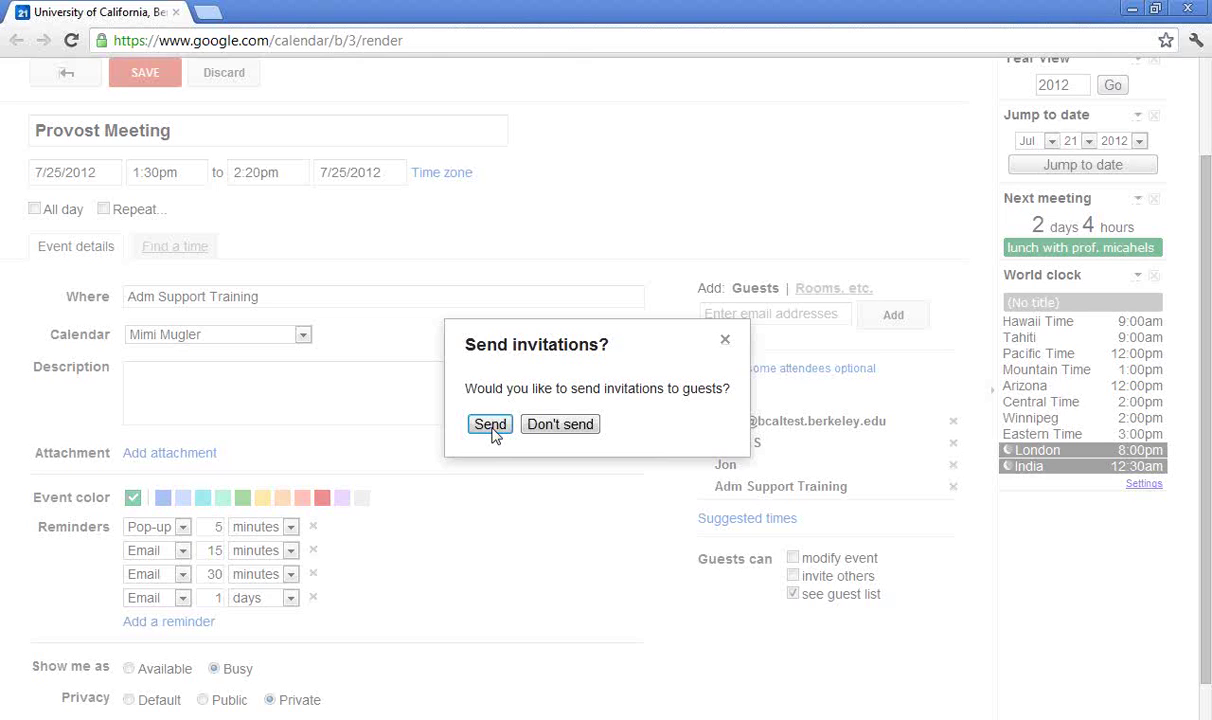
click(490, 425)
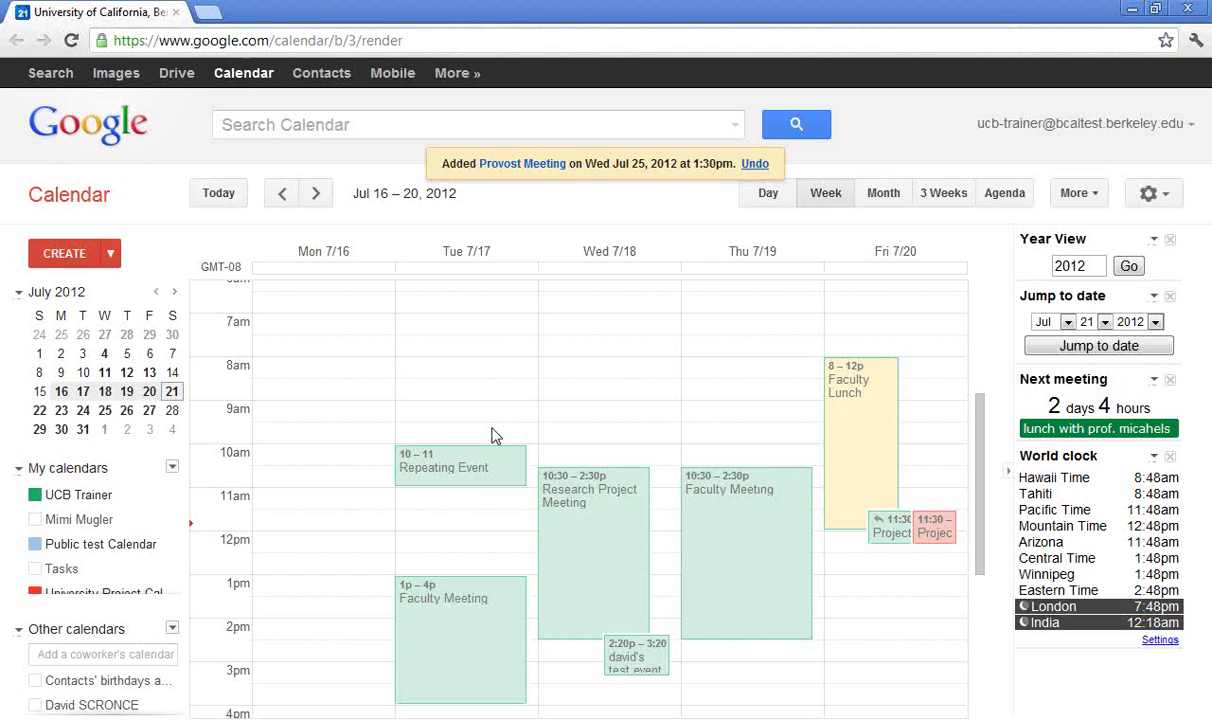
In the colleague's calendar Notifications, tick Email for new, changed, canceled events and responses, then save
click(160, 517)
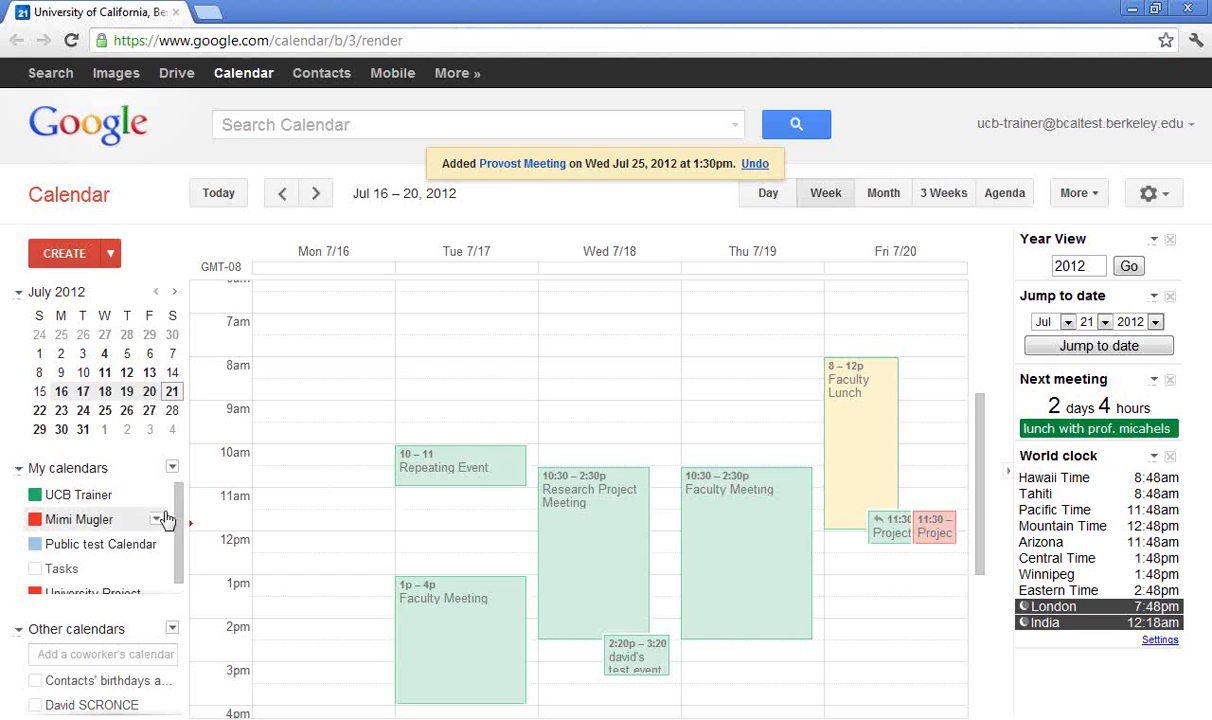
click(157, 518)
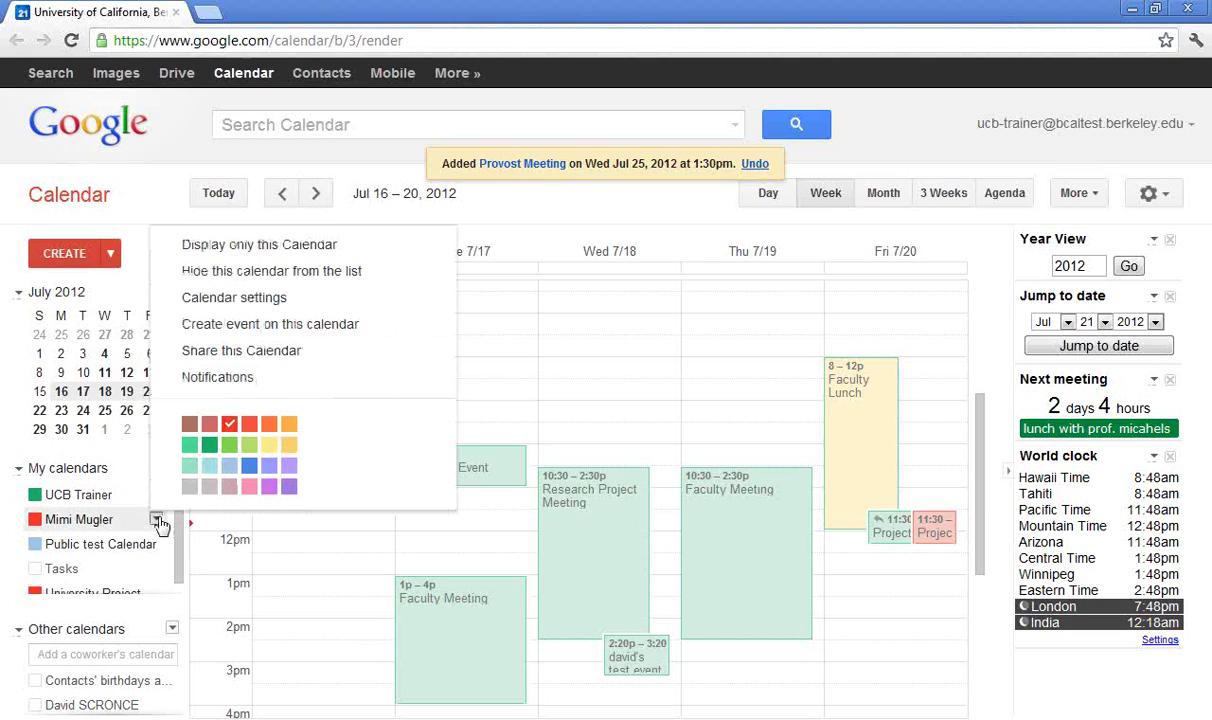
click(262, 389)
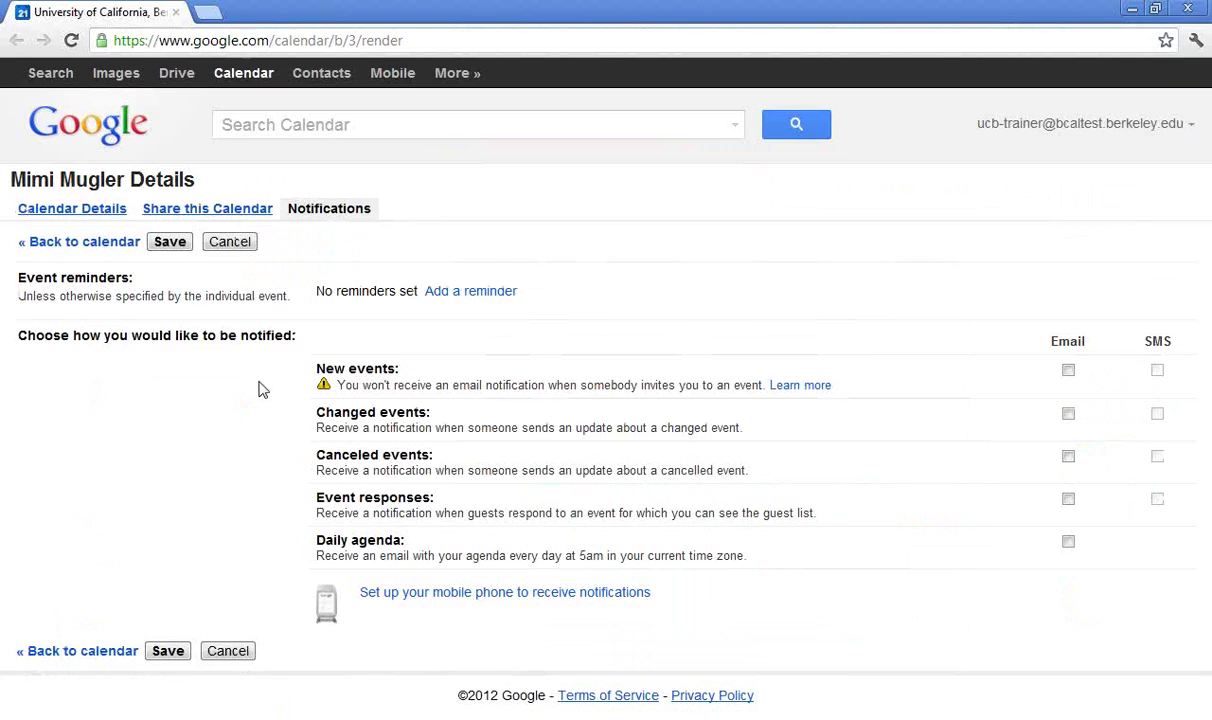
click(1068, 372)
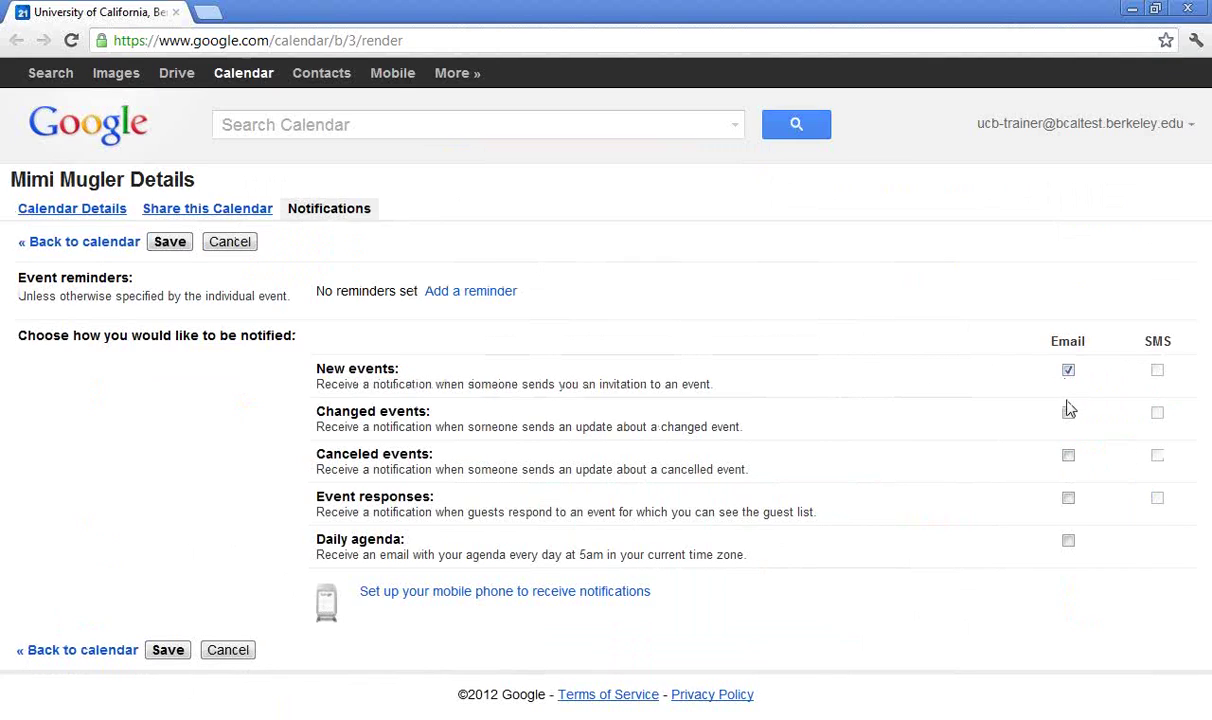
click(1068, 415)
click(1068, 457)
click(1069, 499)
drag(10, 182, 125, 181)
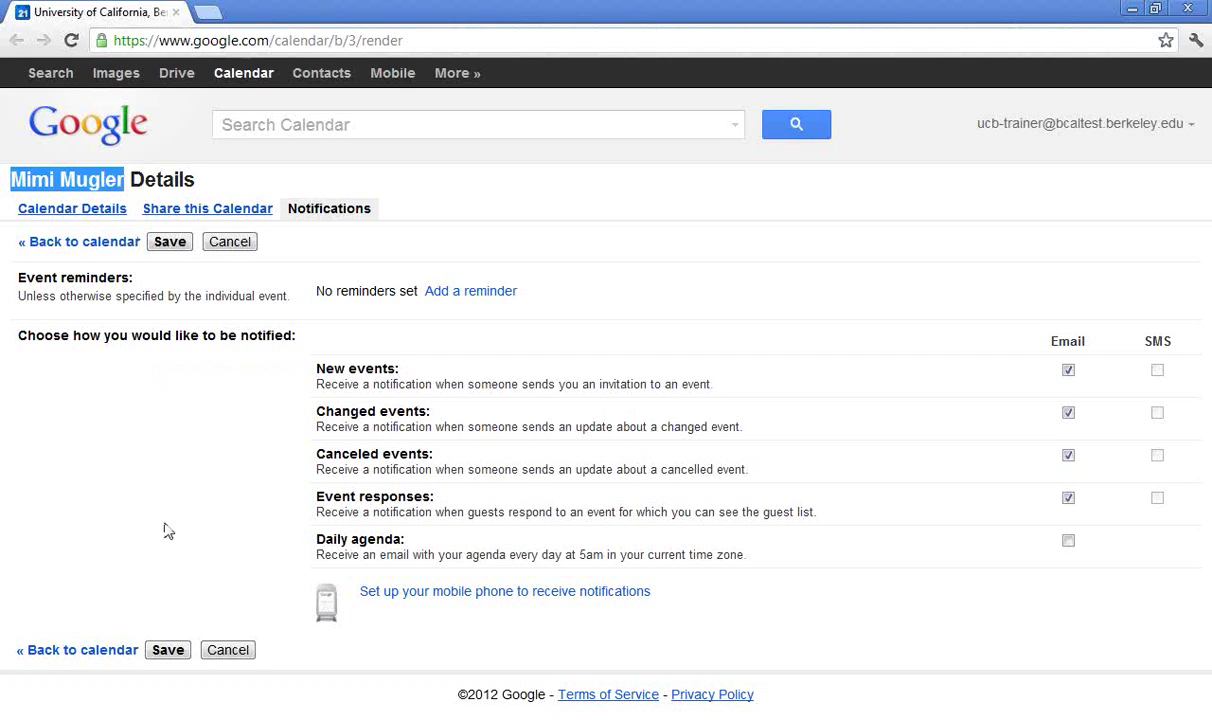
click(168, 650)
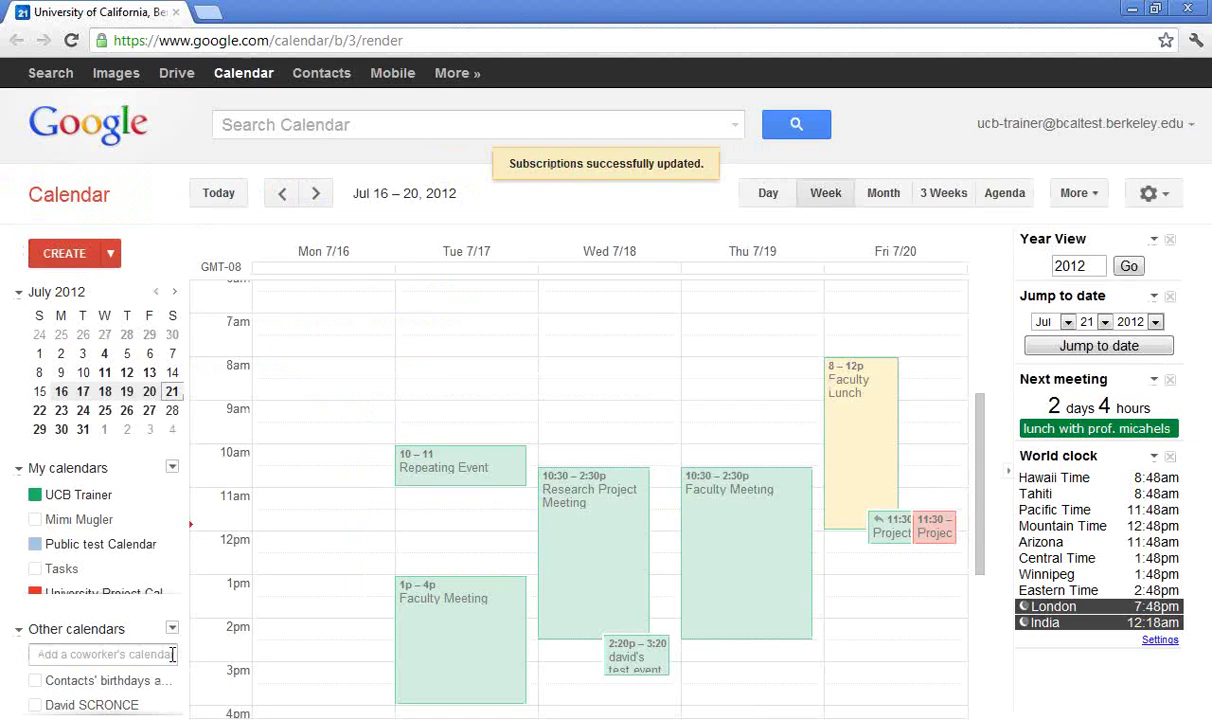
Turn off UCB Trainer email notifications for new invitations, changed events and responses, then save
mouse_move(155, 498)
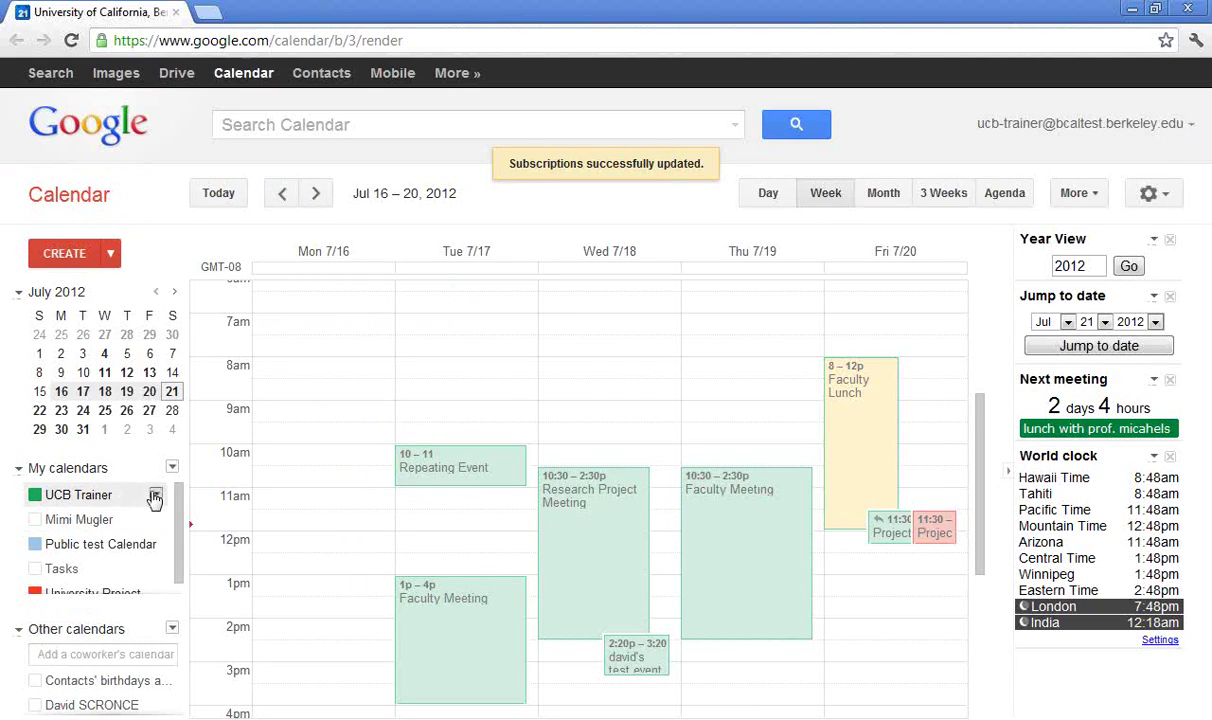
click(156, 496)
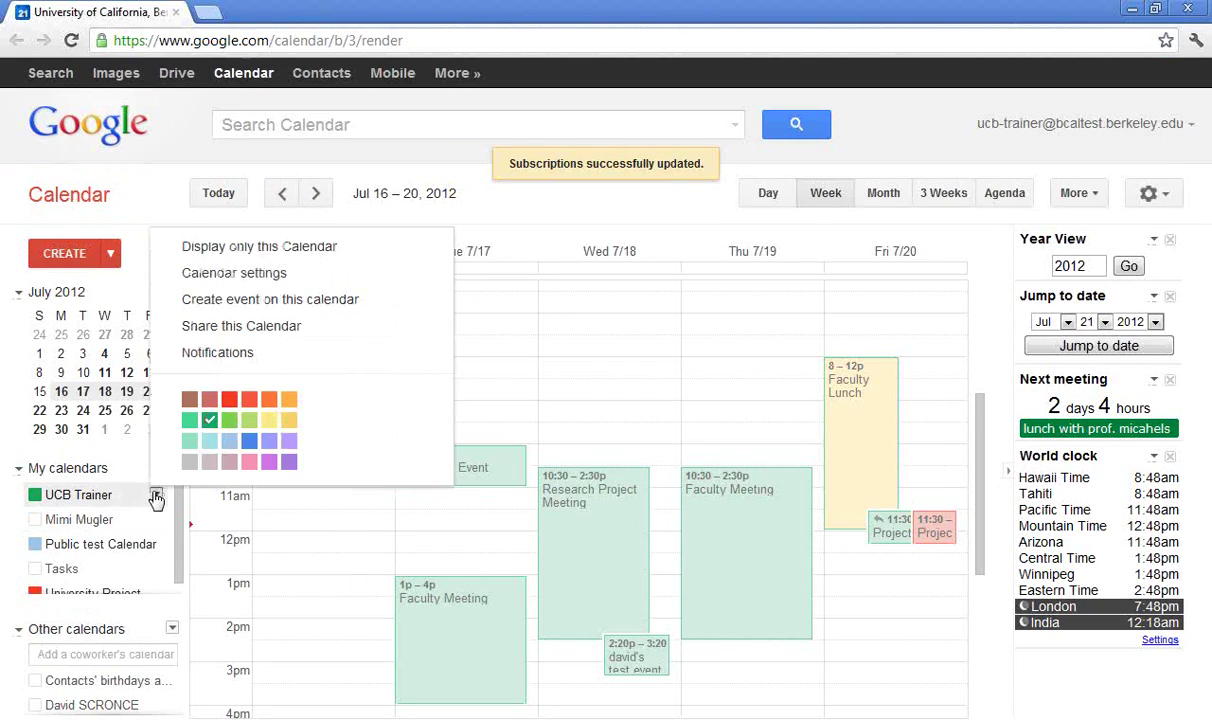
click(272, 362)
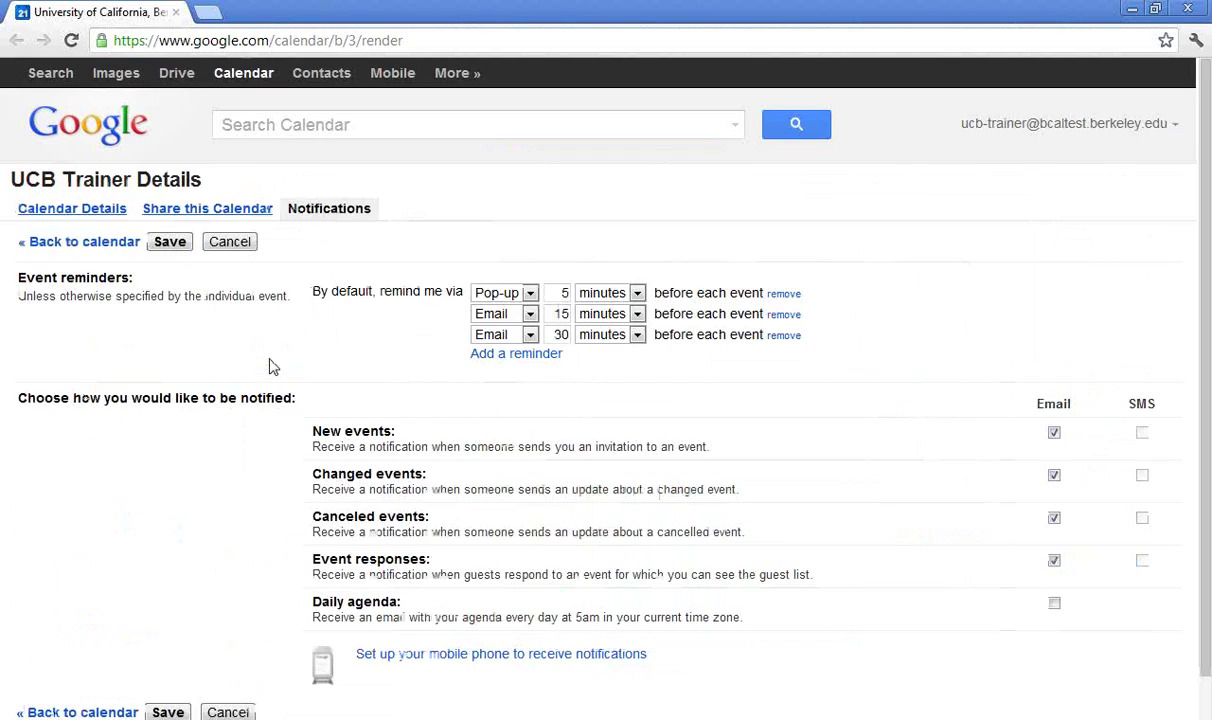
click(1054, 433)
click(1054, 477)
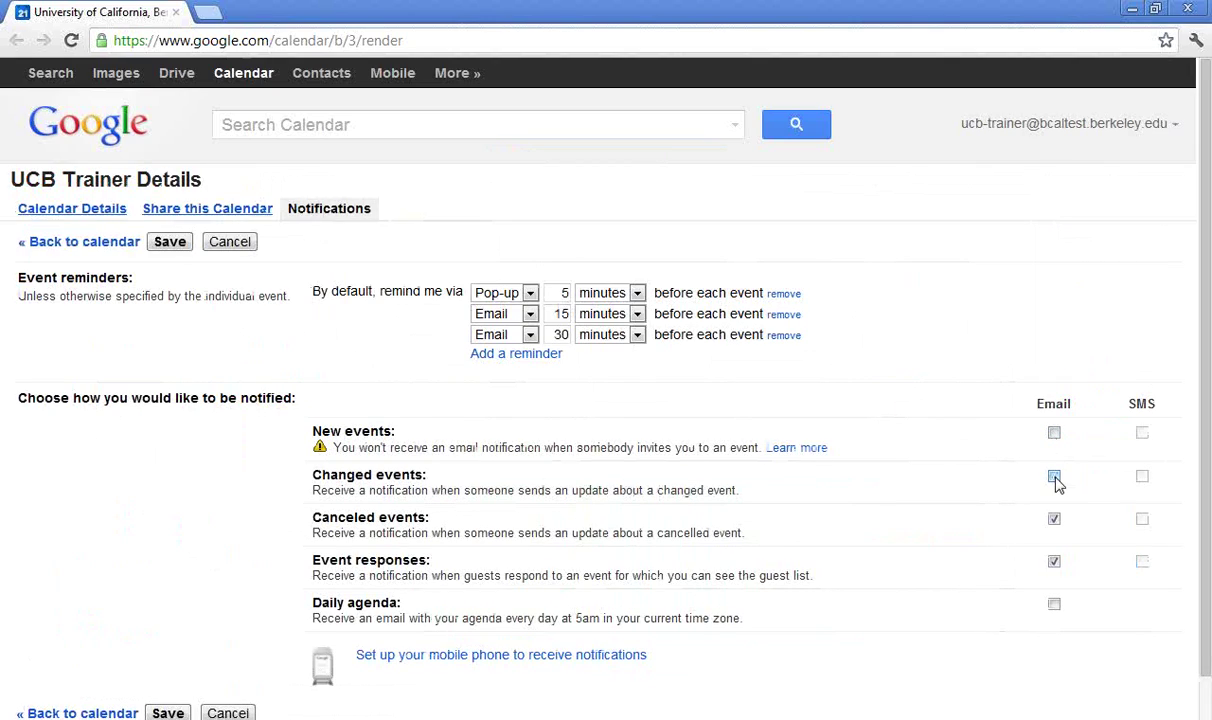
click(1054, 562)
click(168, 711)
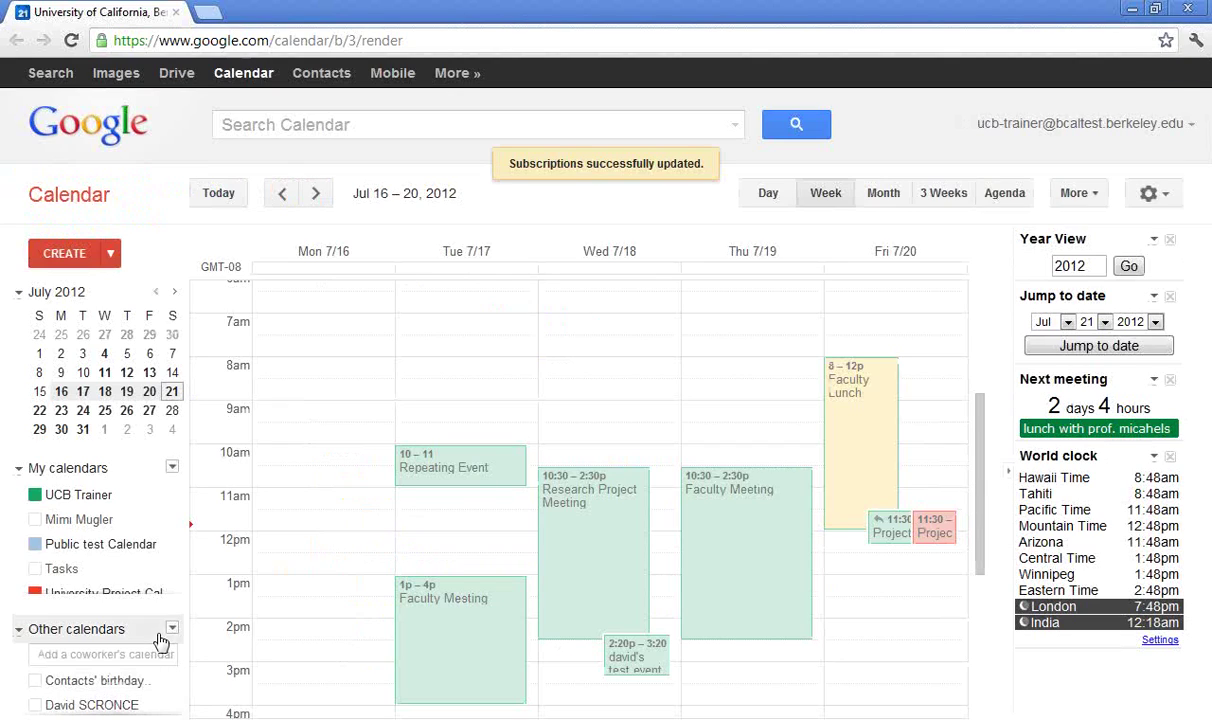
click(157, 520)
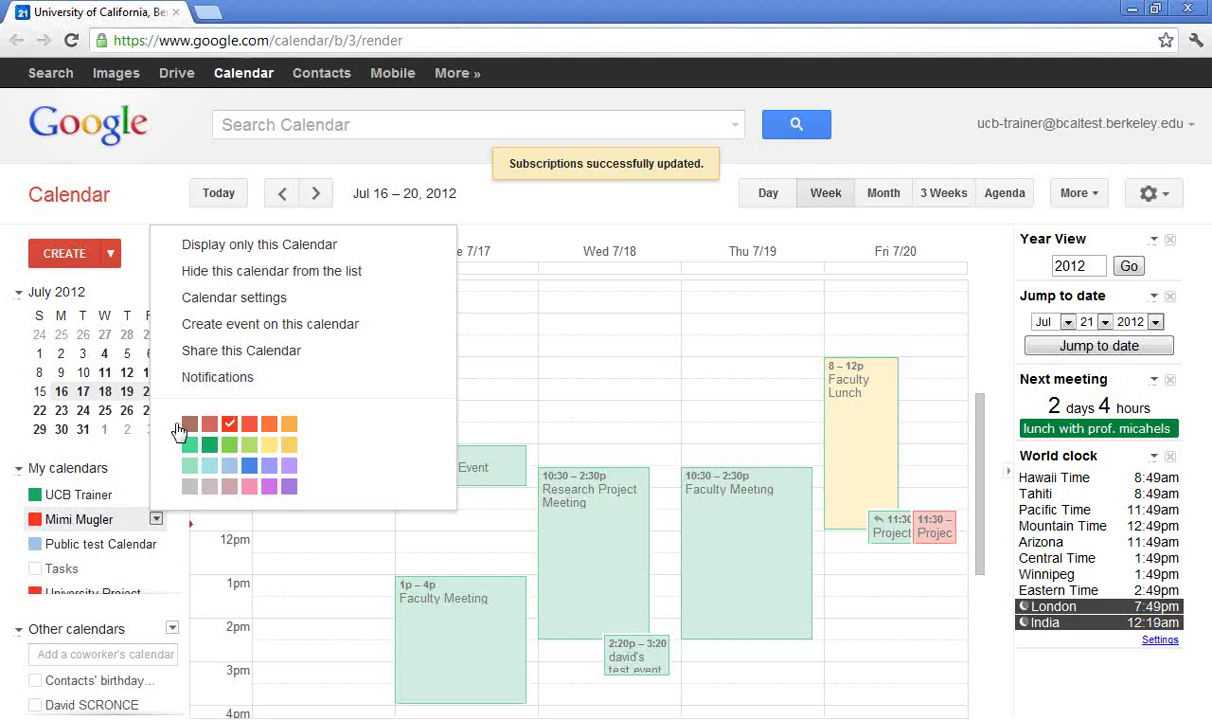
click(85, 450)
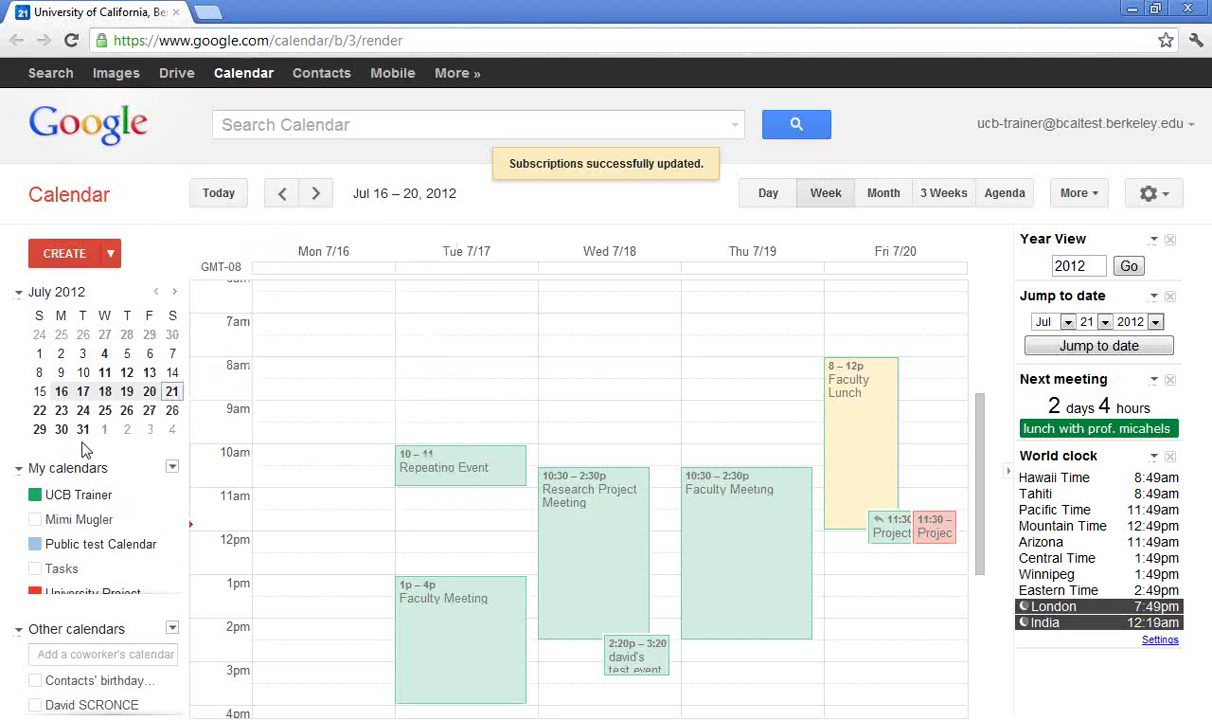
click(155, 497)
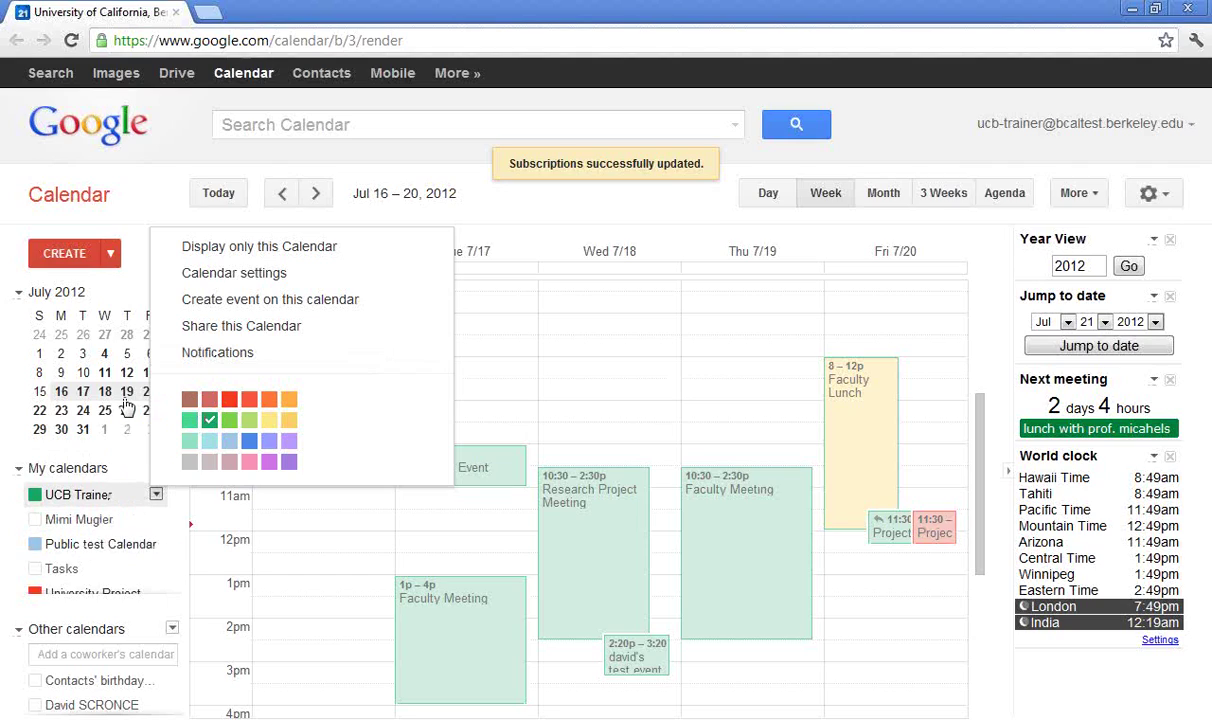
click(79, 258)
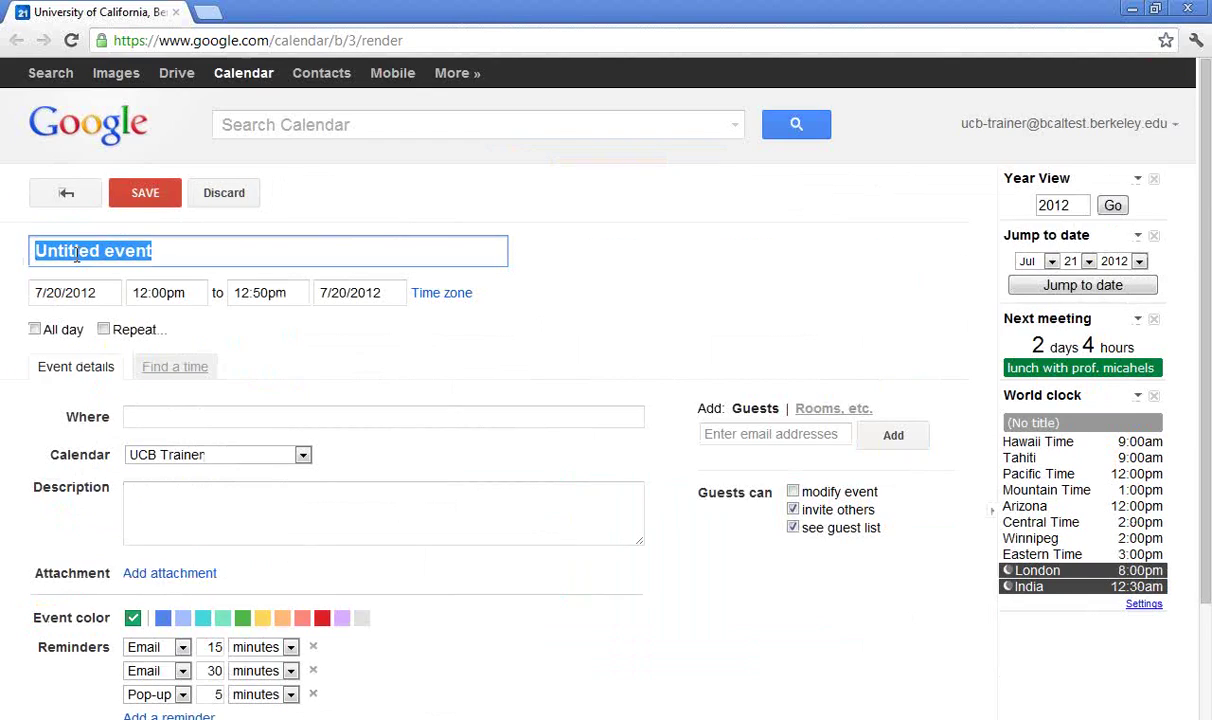
click(301, 455)
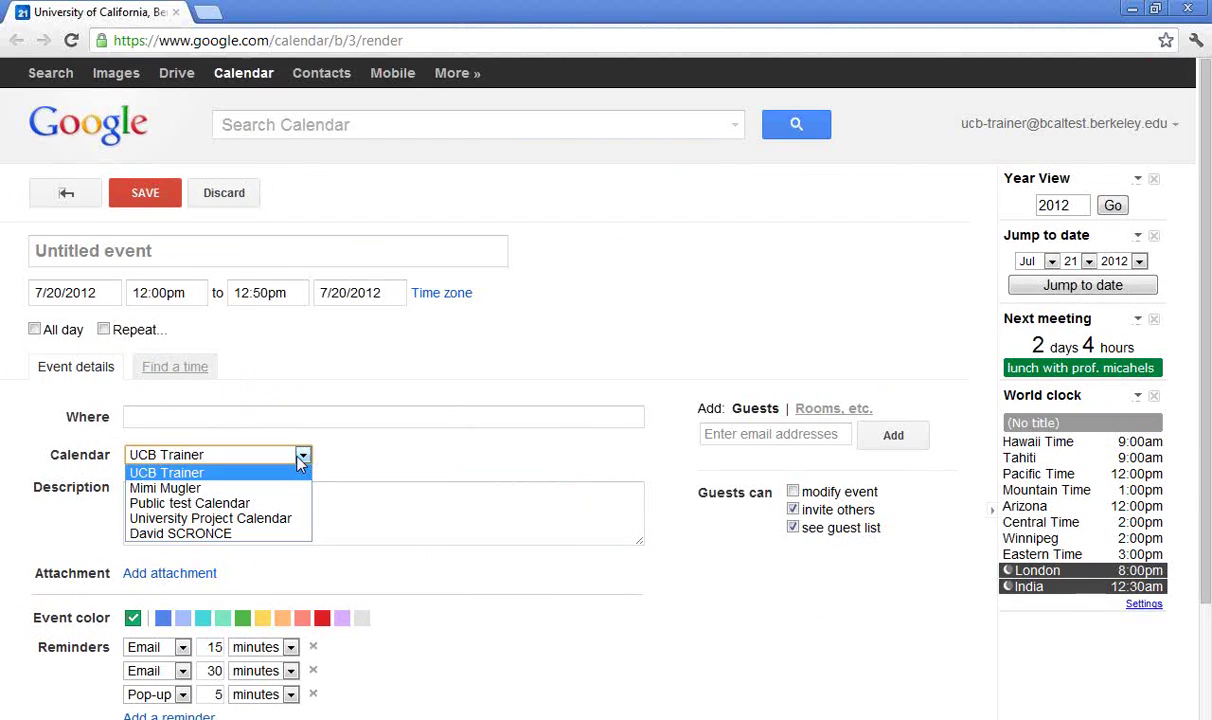
click(279, 488)
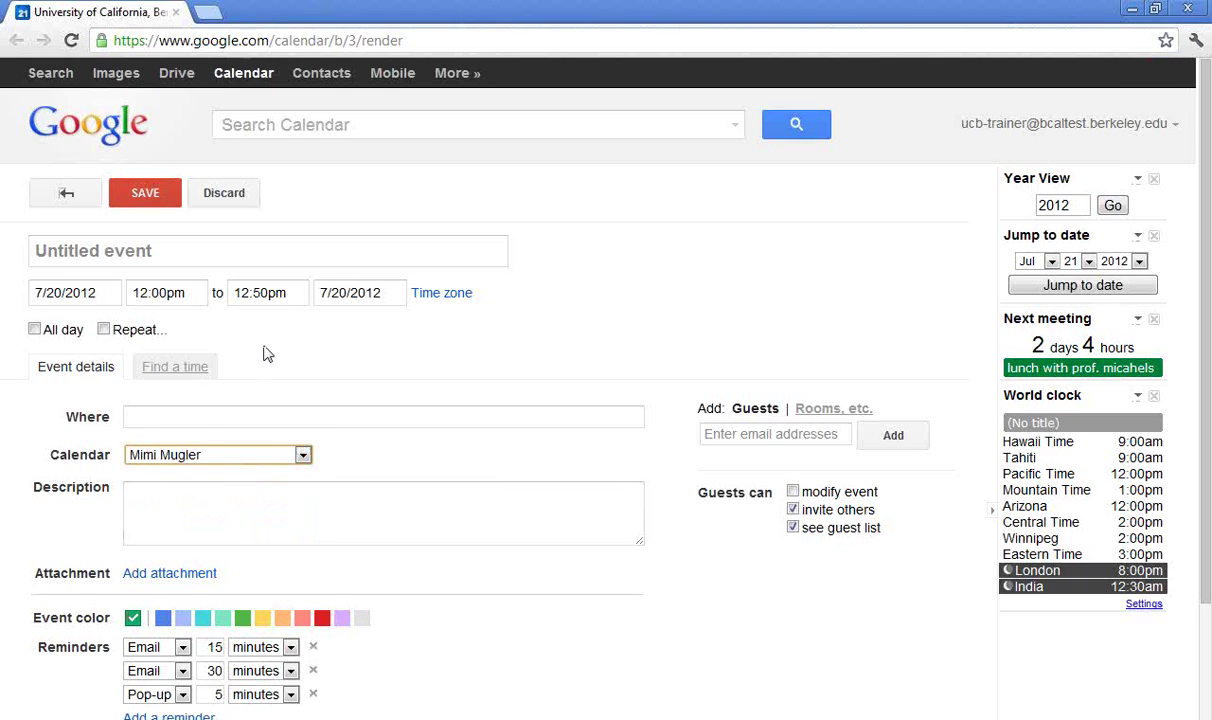
click(220, 250)
text(Sample)
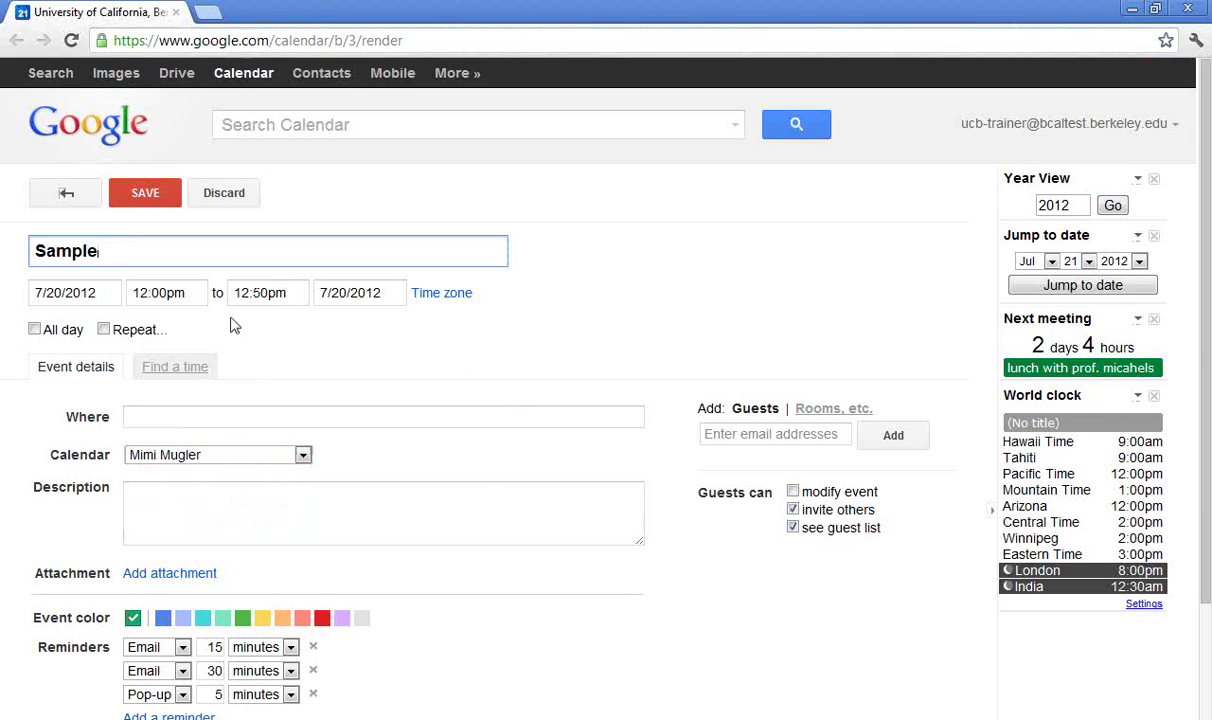
click(100, 290)
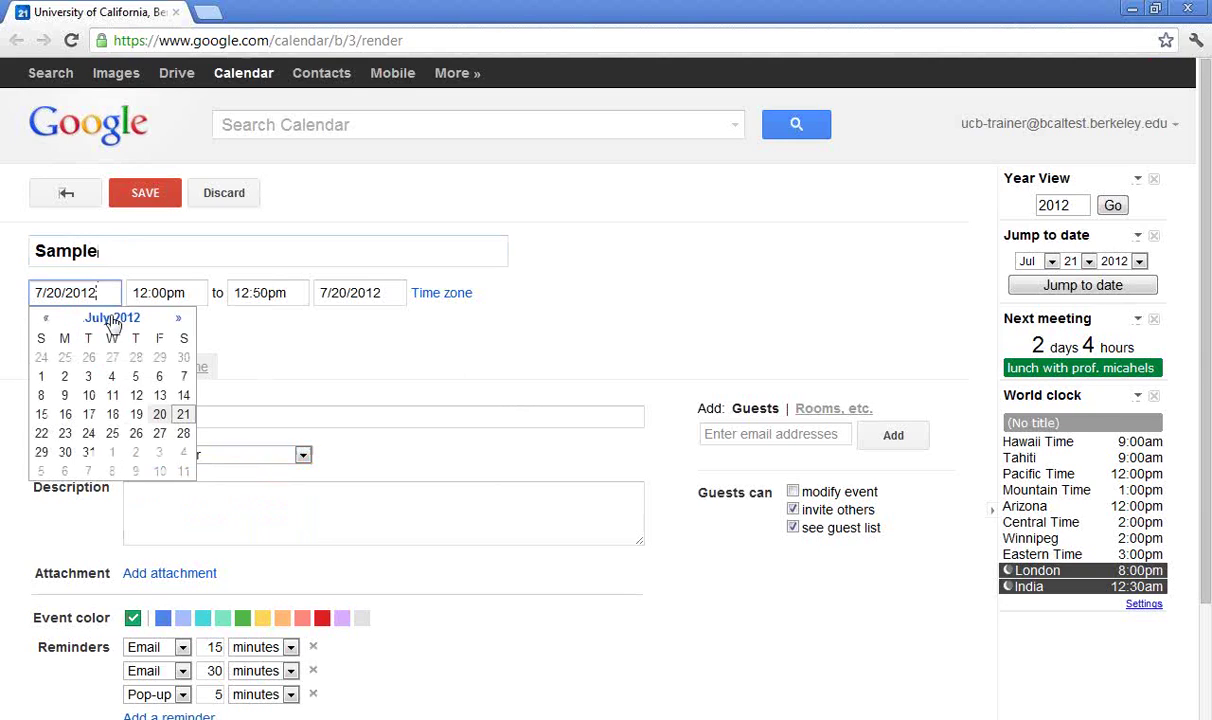
click(112, 433)
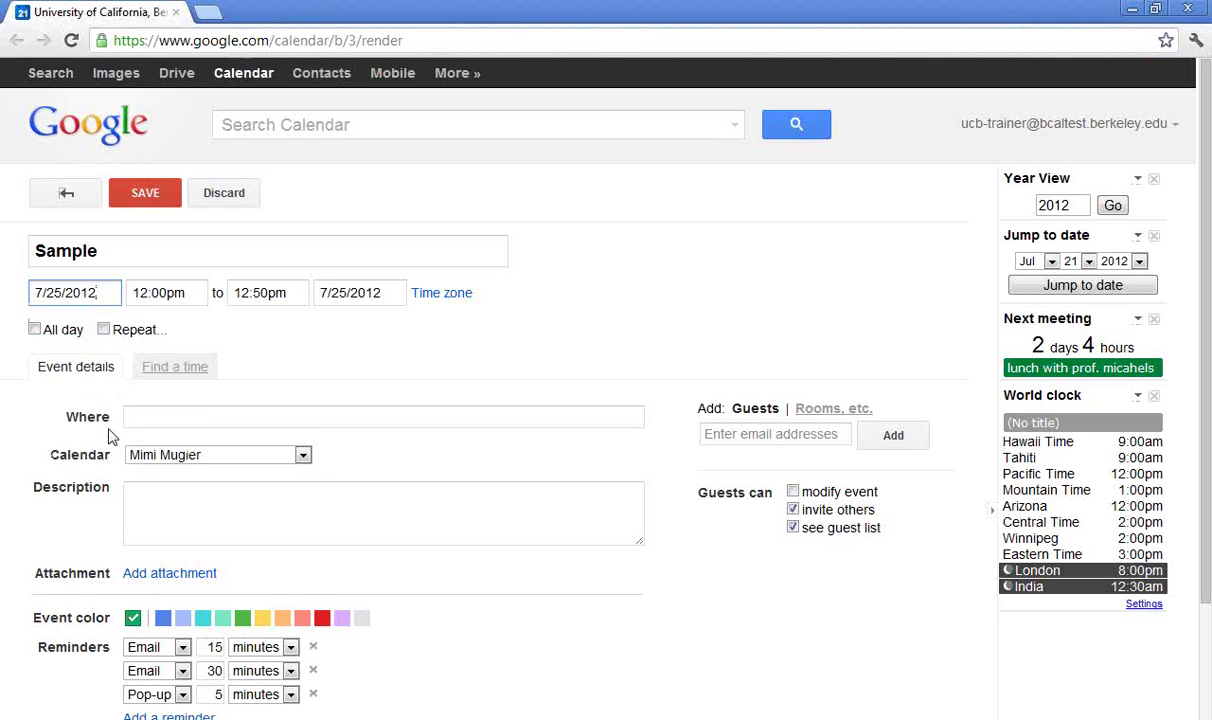
click(163, 204)
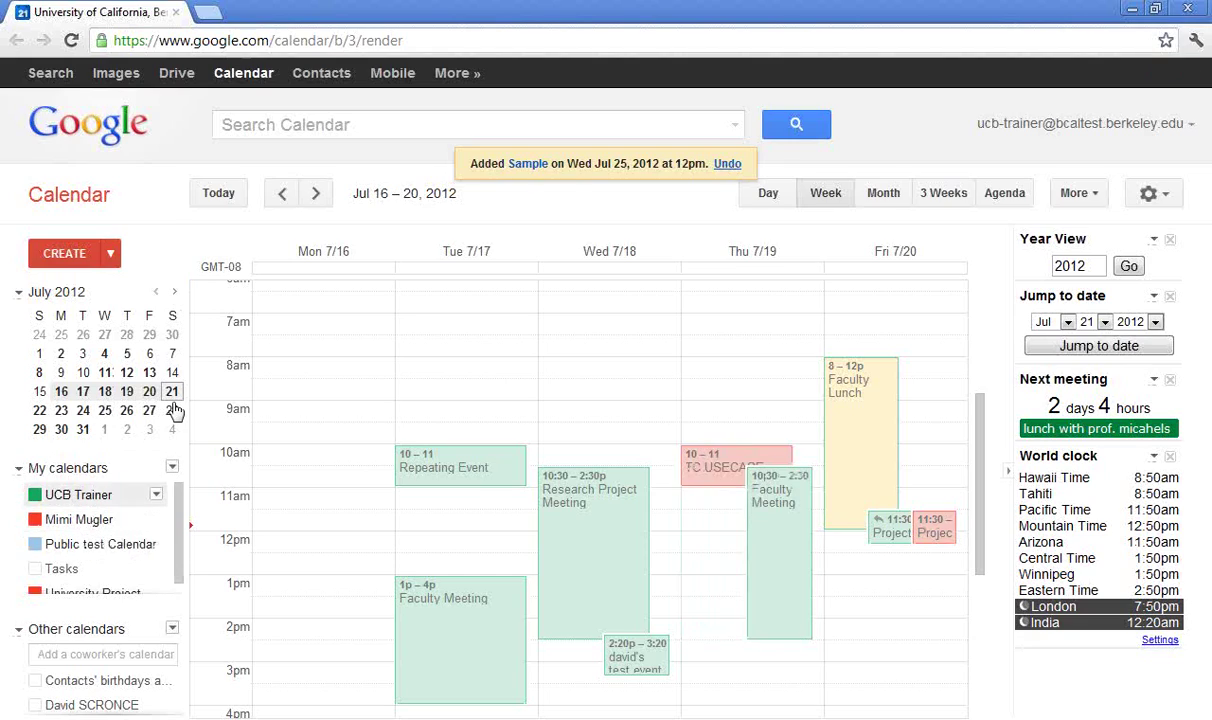
click(317, 194)
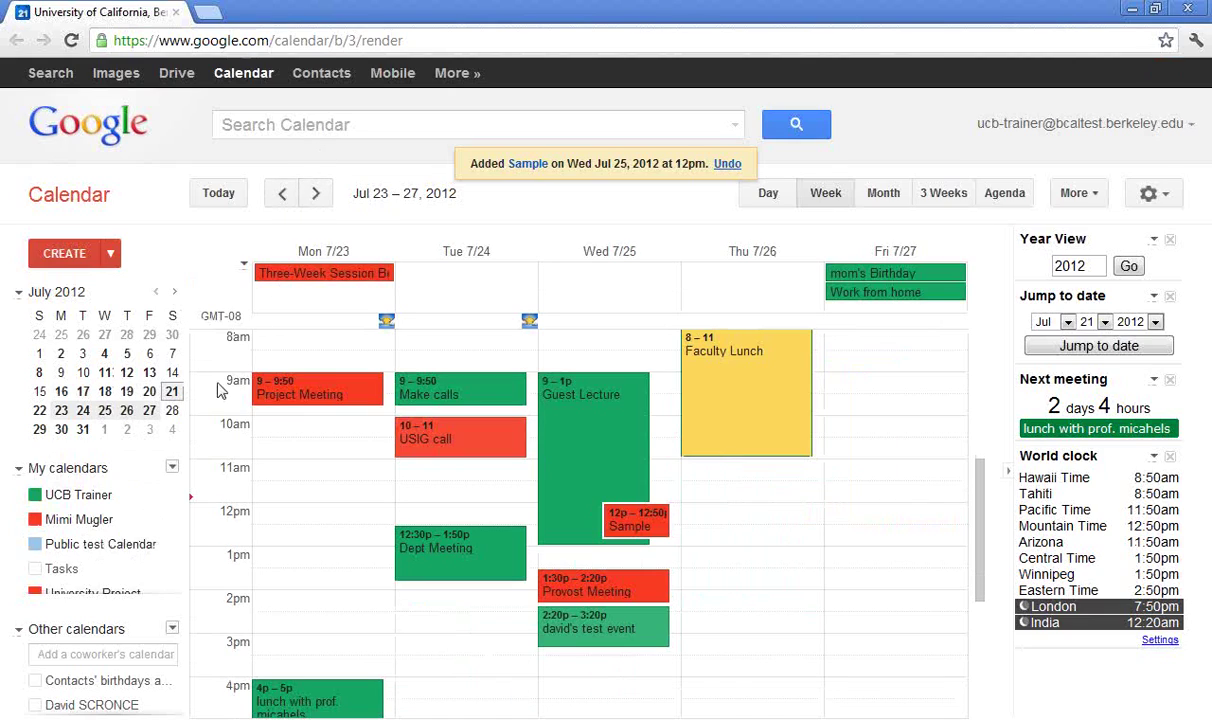
click(109, 527)
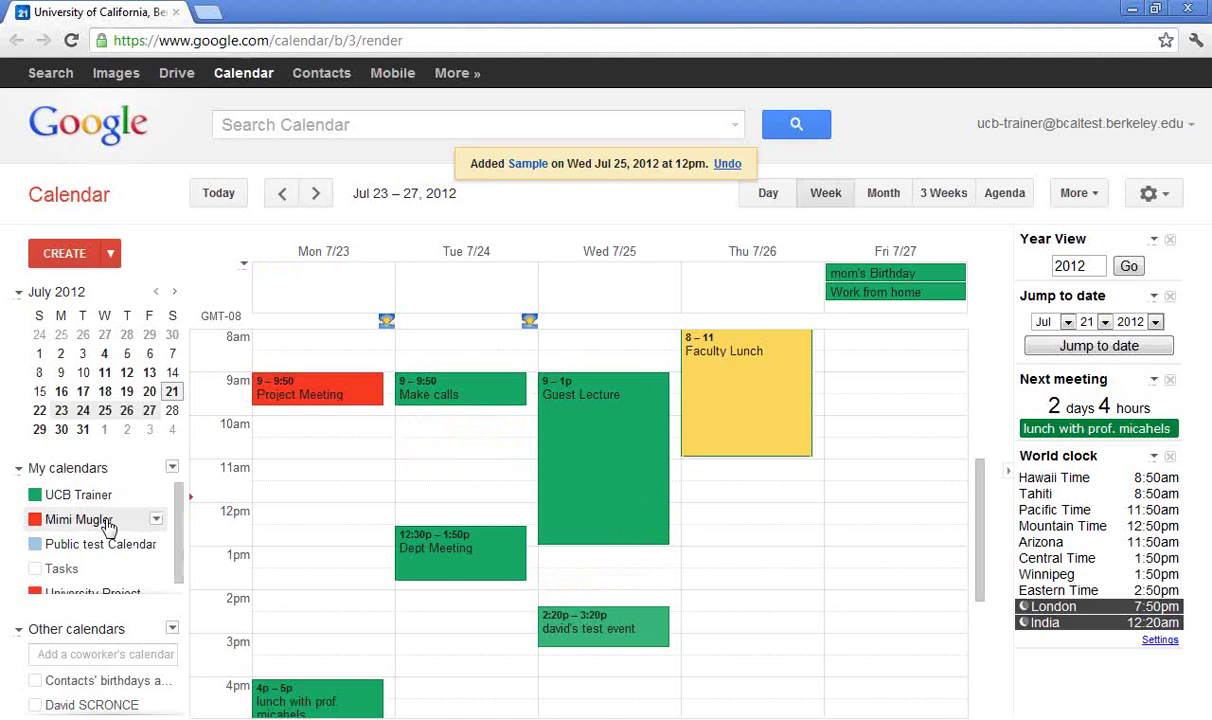
click(109, 527)
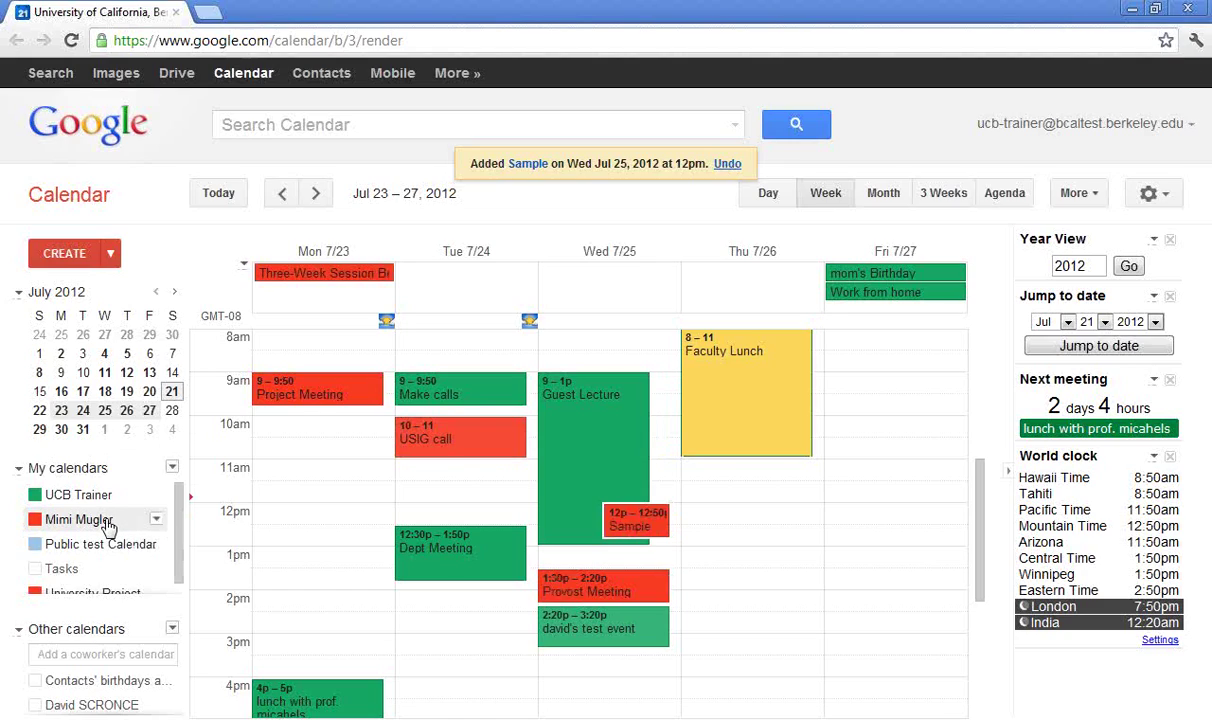
click(109, 527)
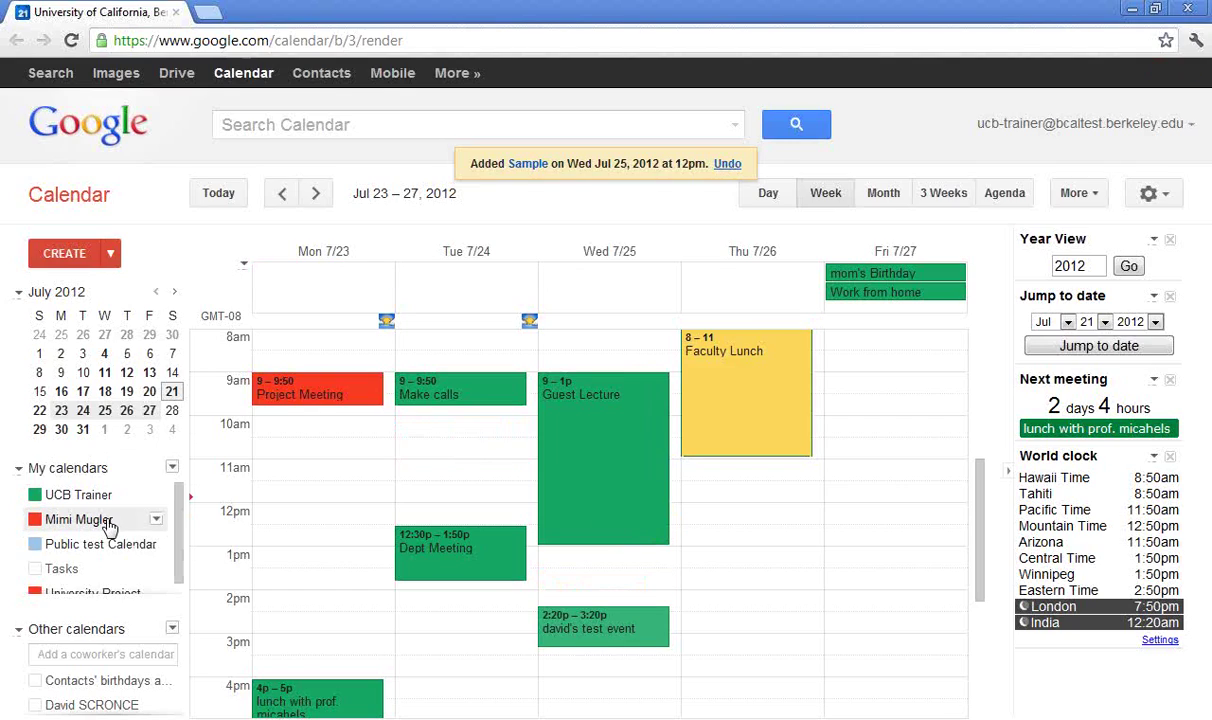
click(452, 453)
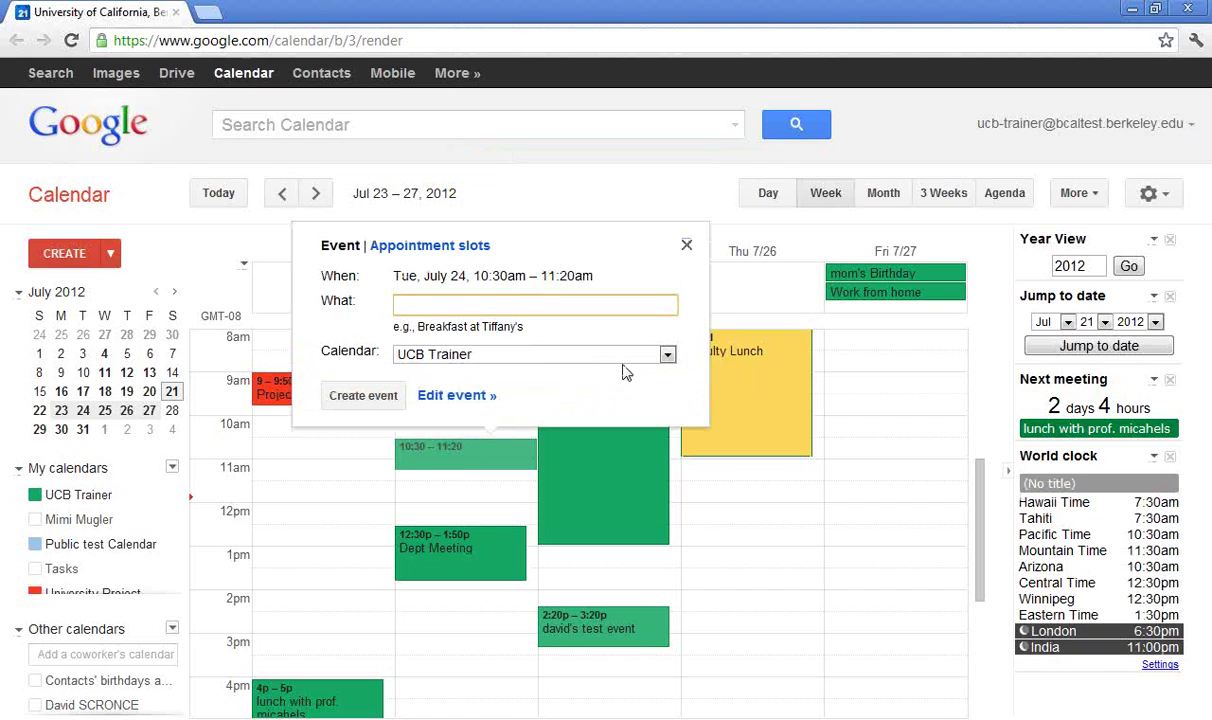
click(666, 356)
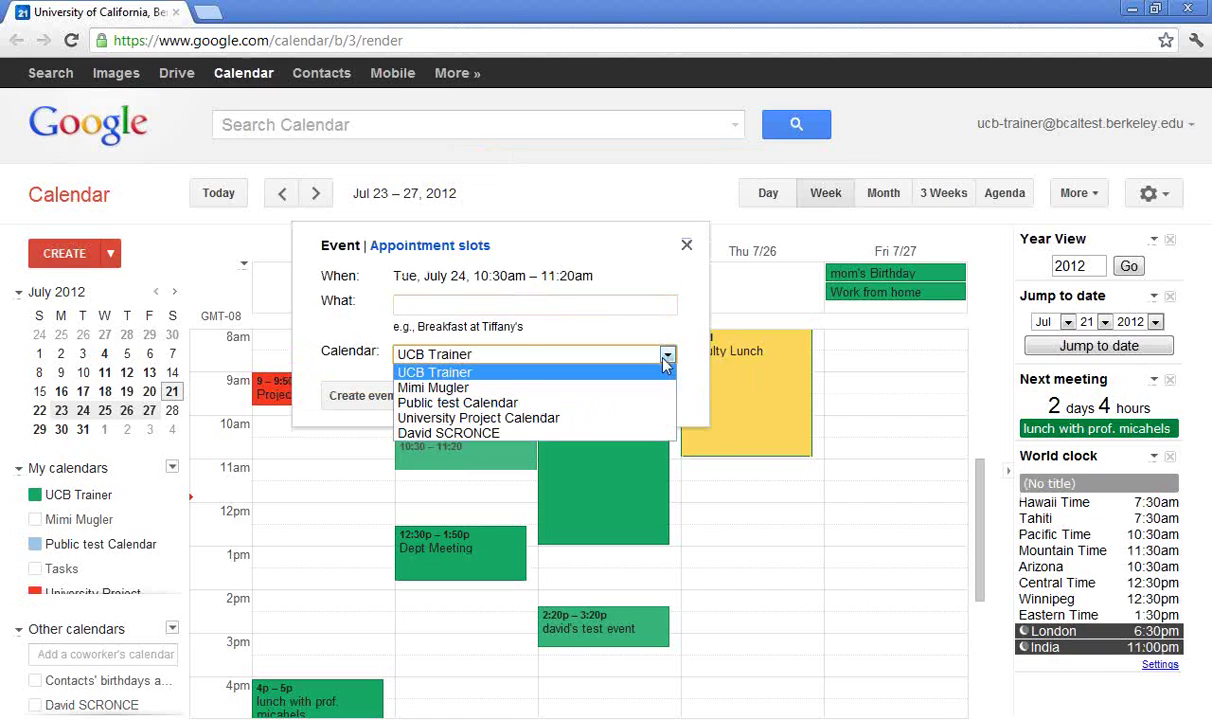
click(649, 388)
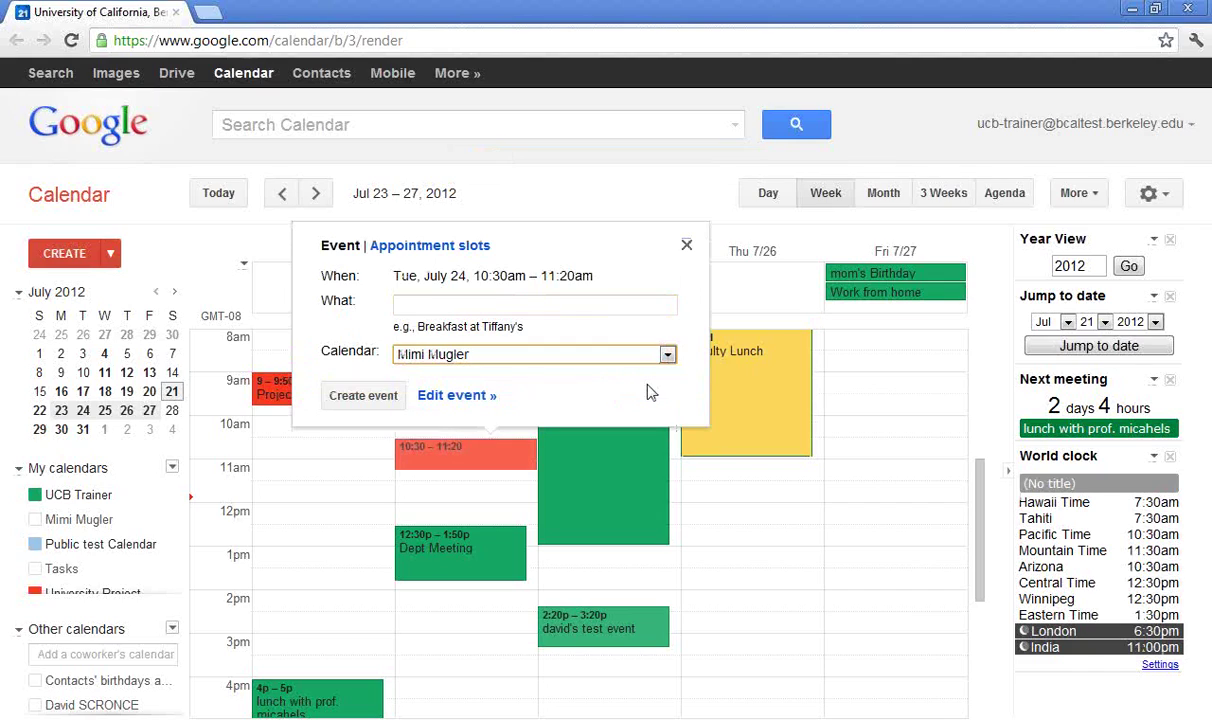
click(687, 247)
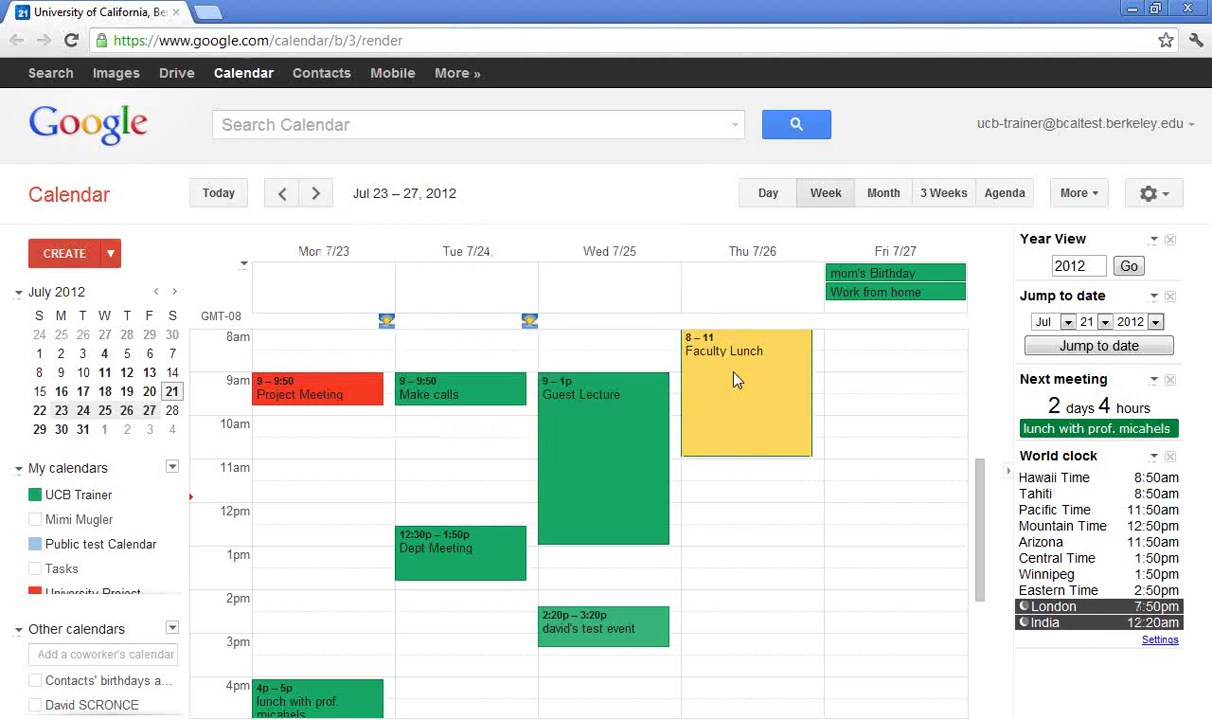
double_click(736, 533)
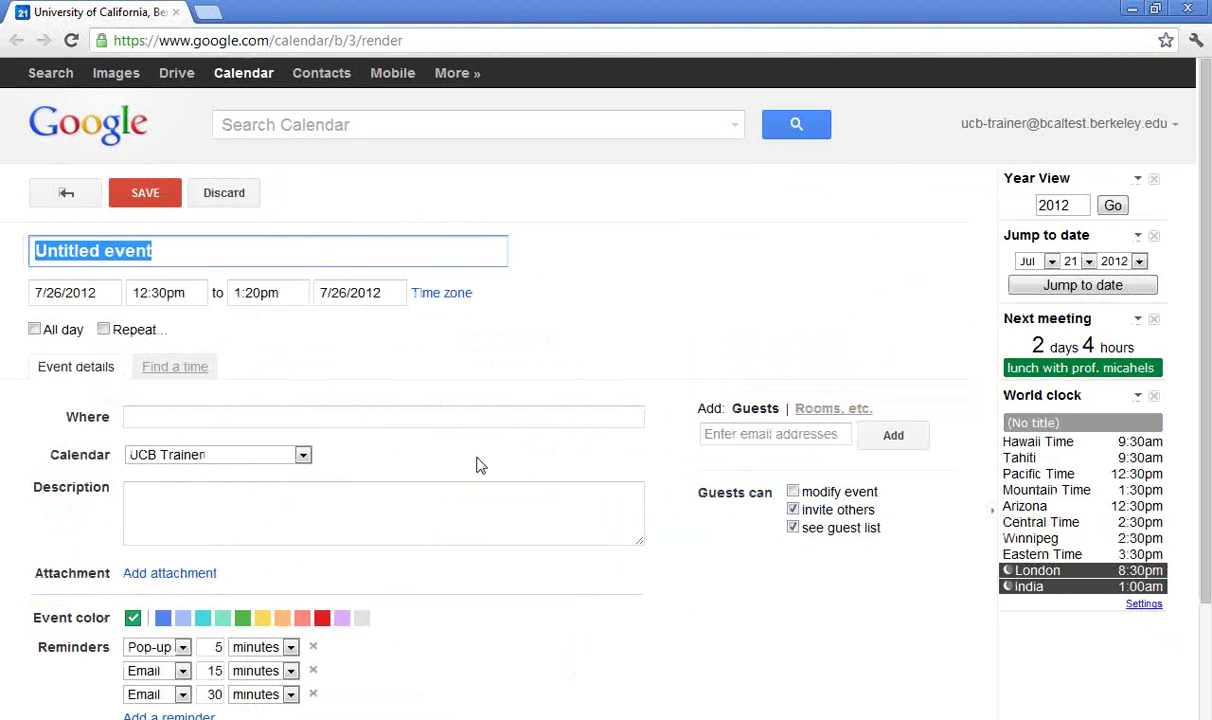
click(303, 455)
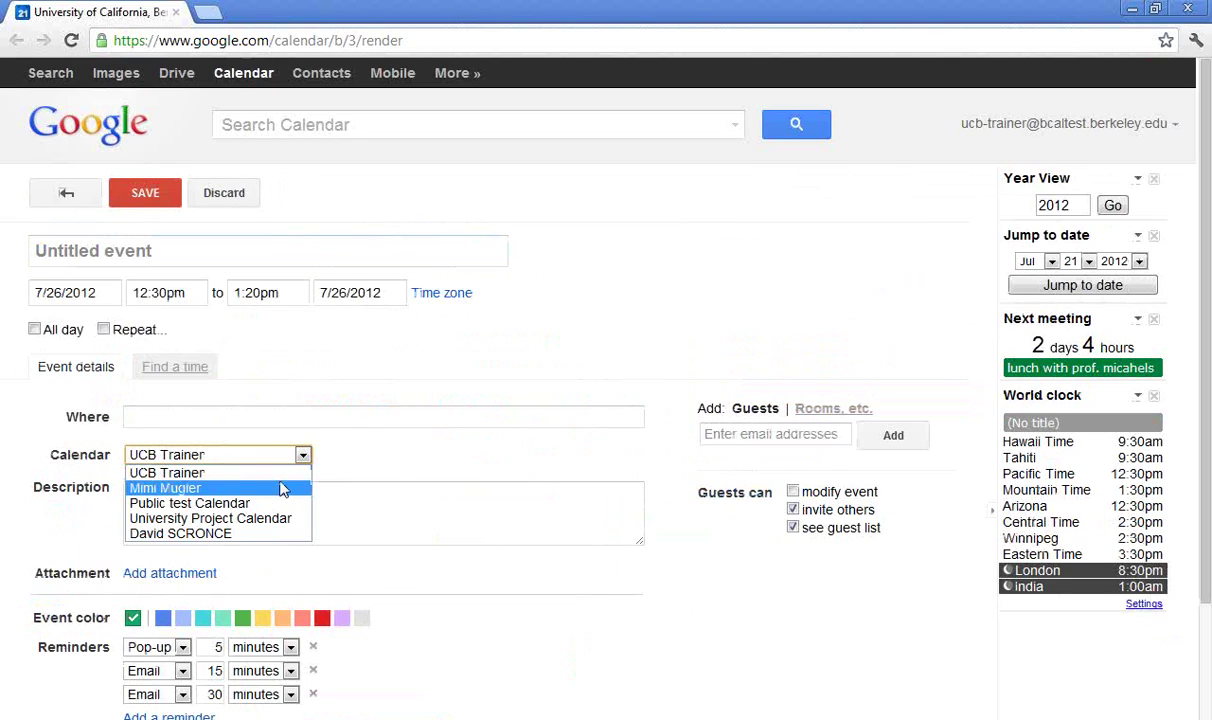
click(282, 488)
click(238, 204)
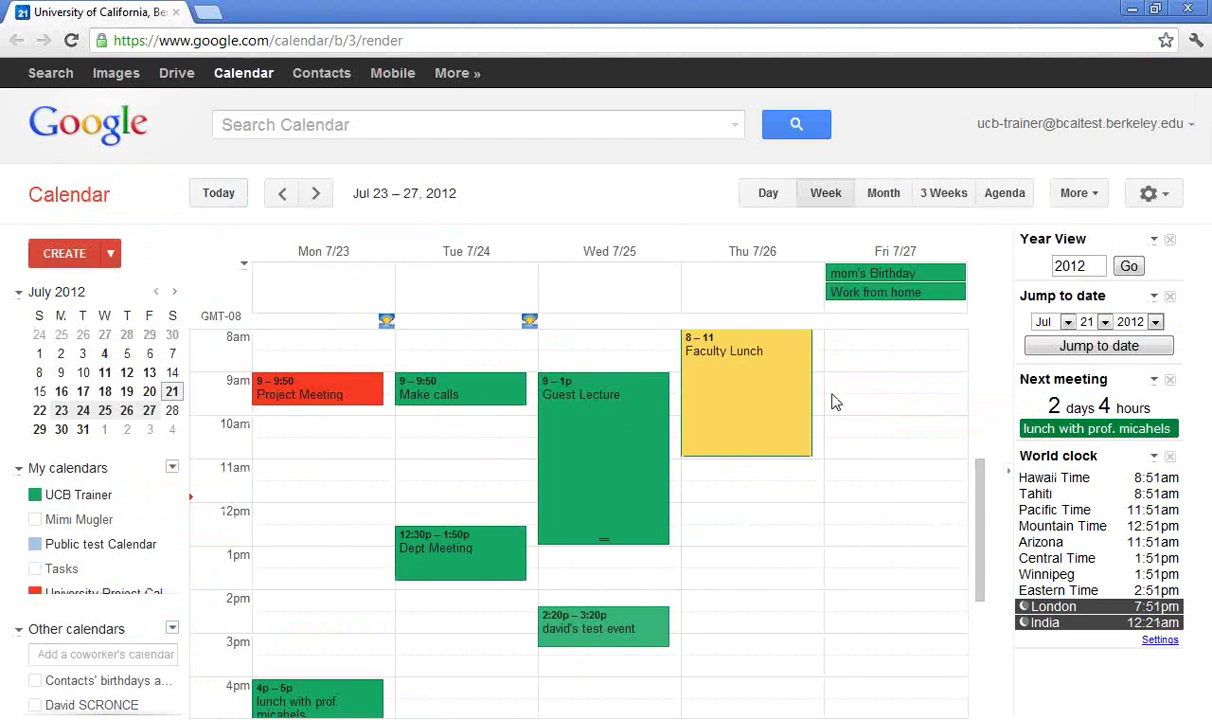
Mark out a Friday 9am–12:50pm event, check its calendars, and close it unsaved
drag(901, 381, 905, 532)
click(1097, 289)
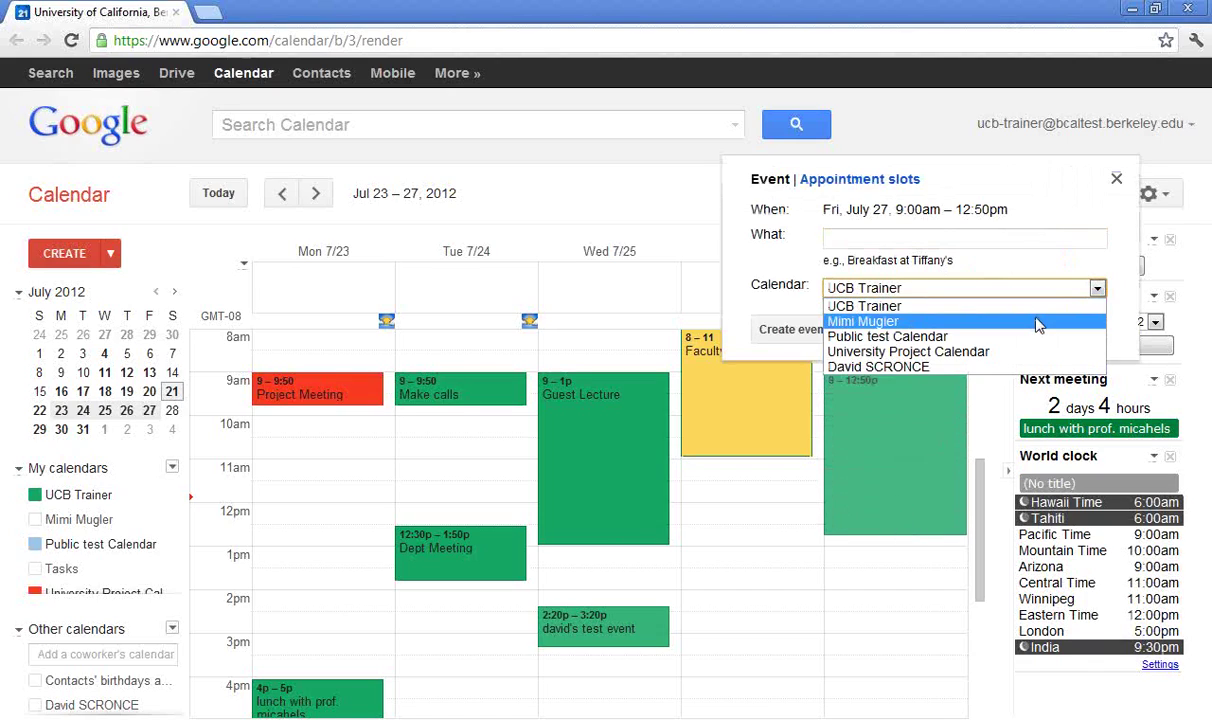
click(1119, 180)
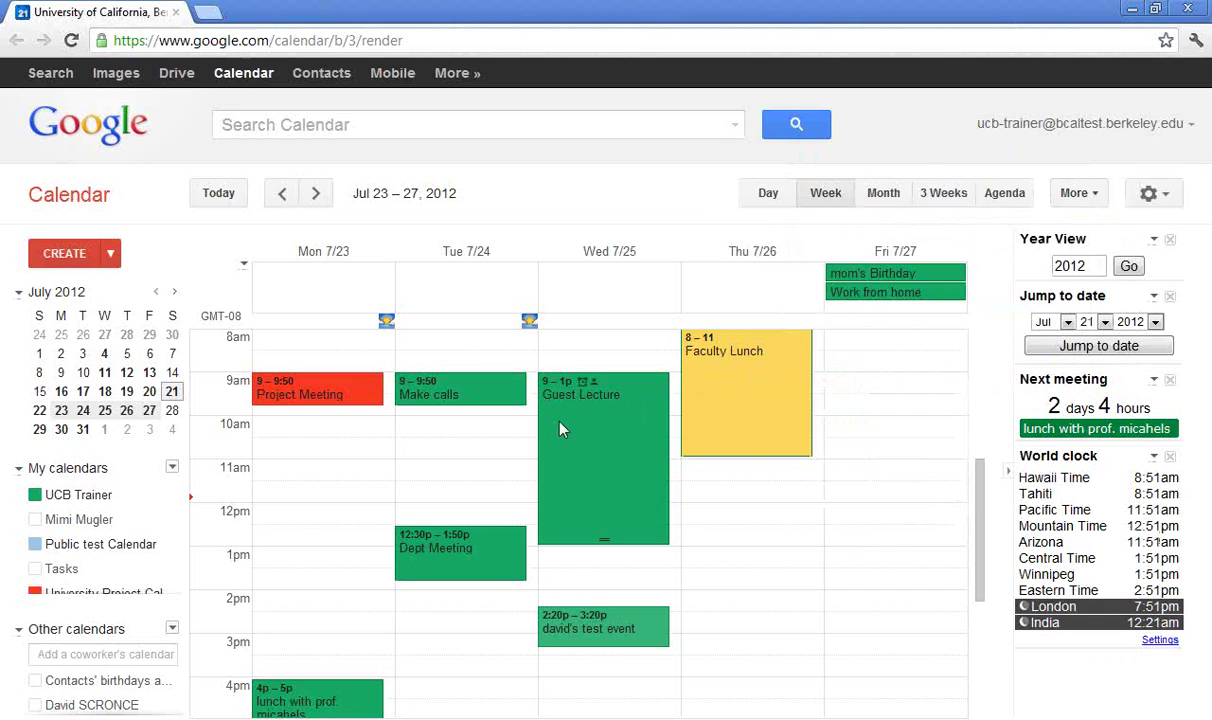
click(158, 517)
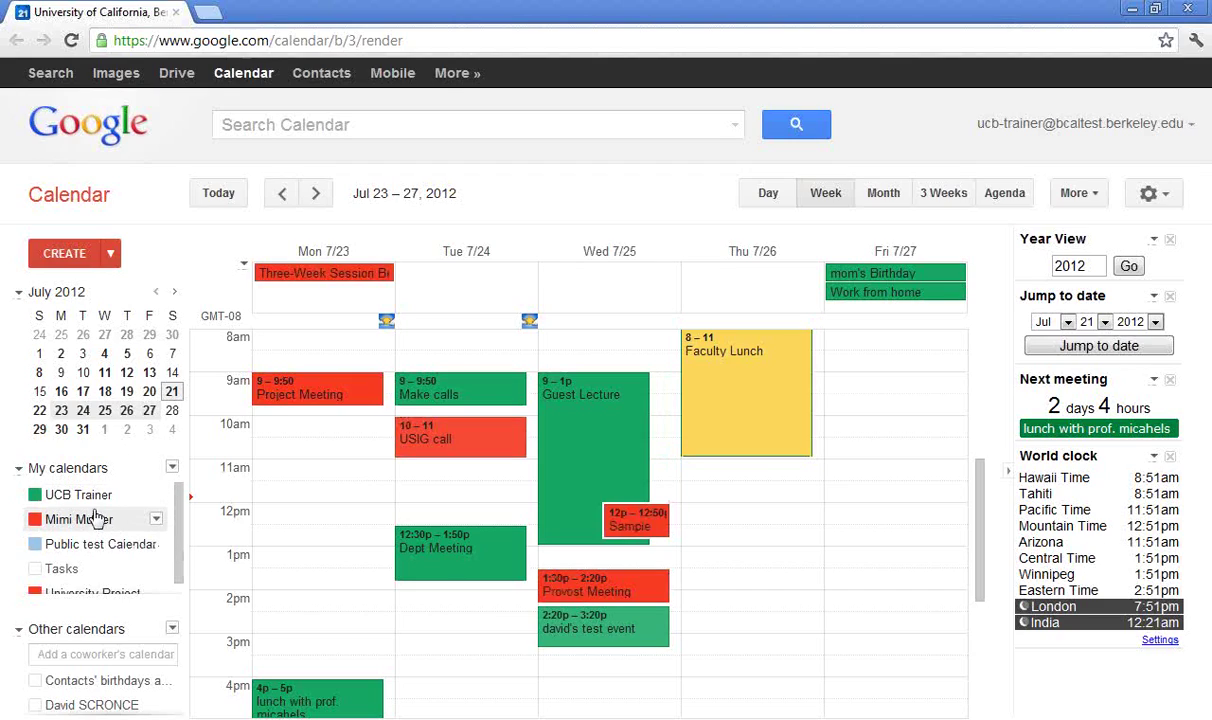
click(283, 124)
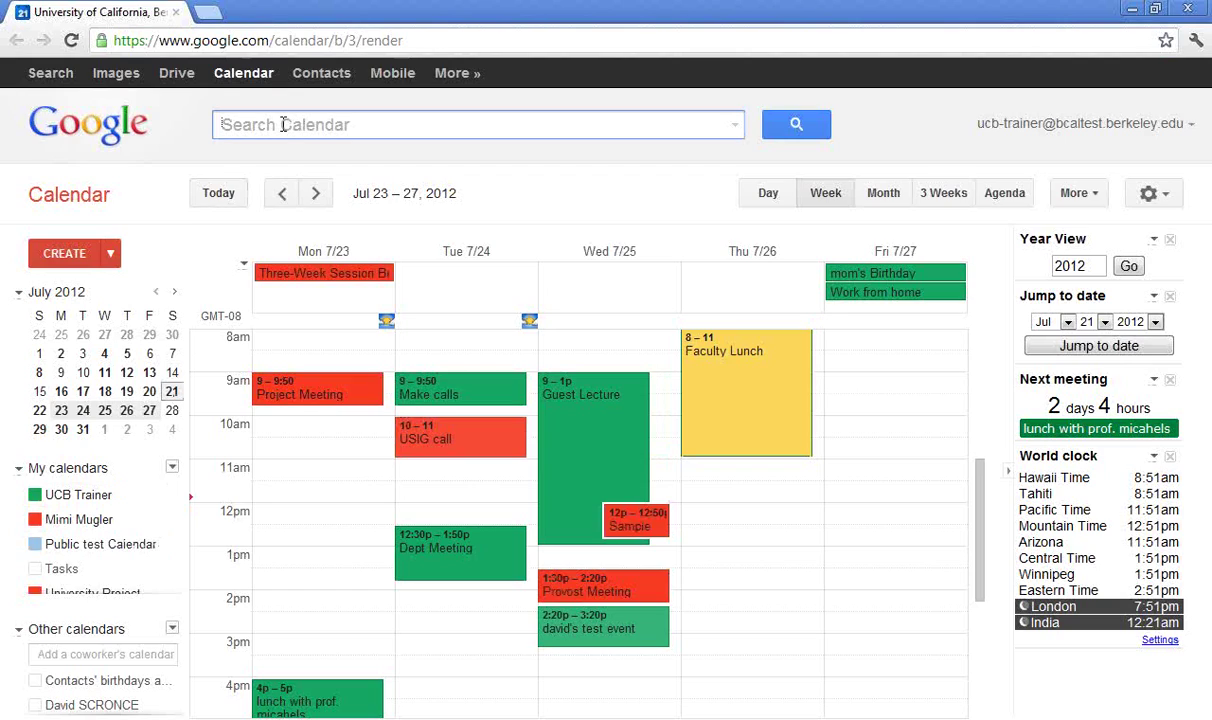
text(provost)
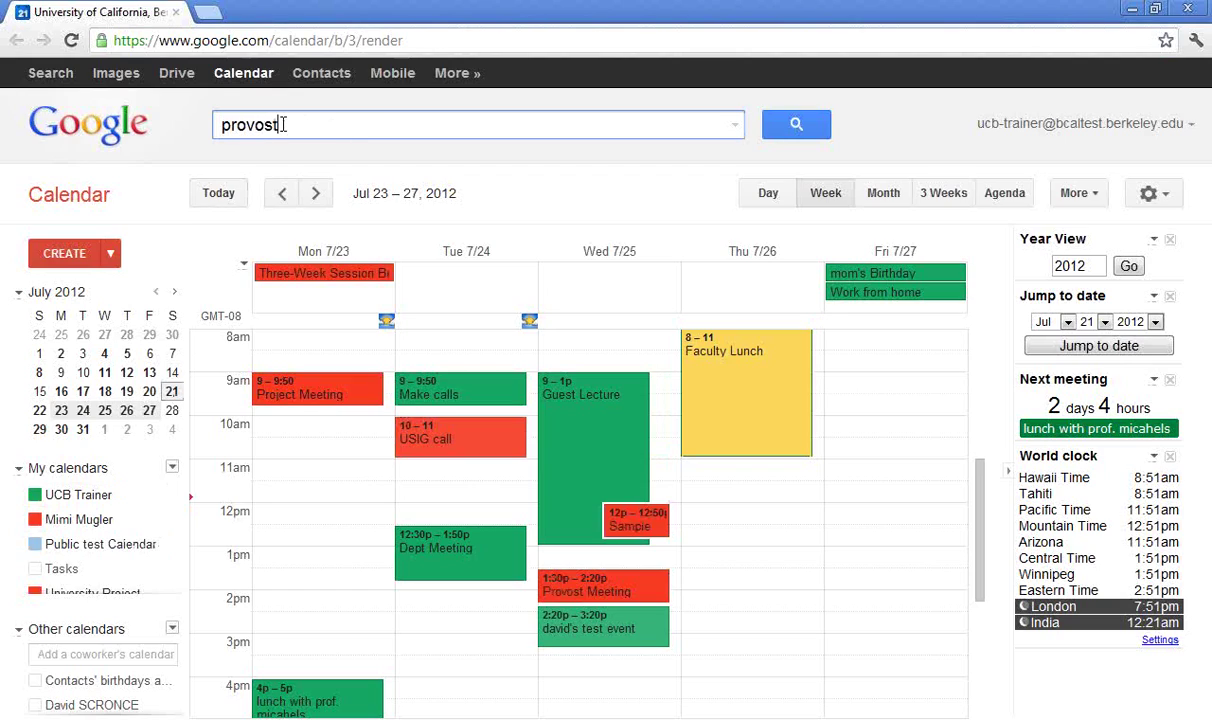
key(Return)
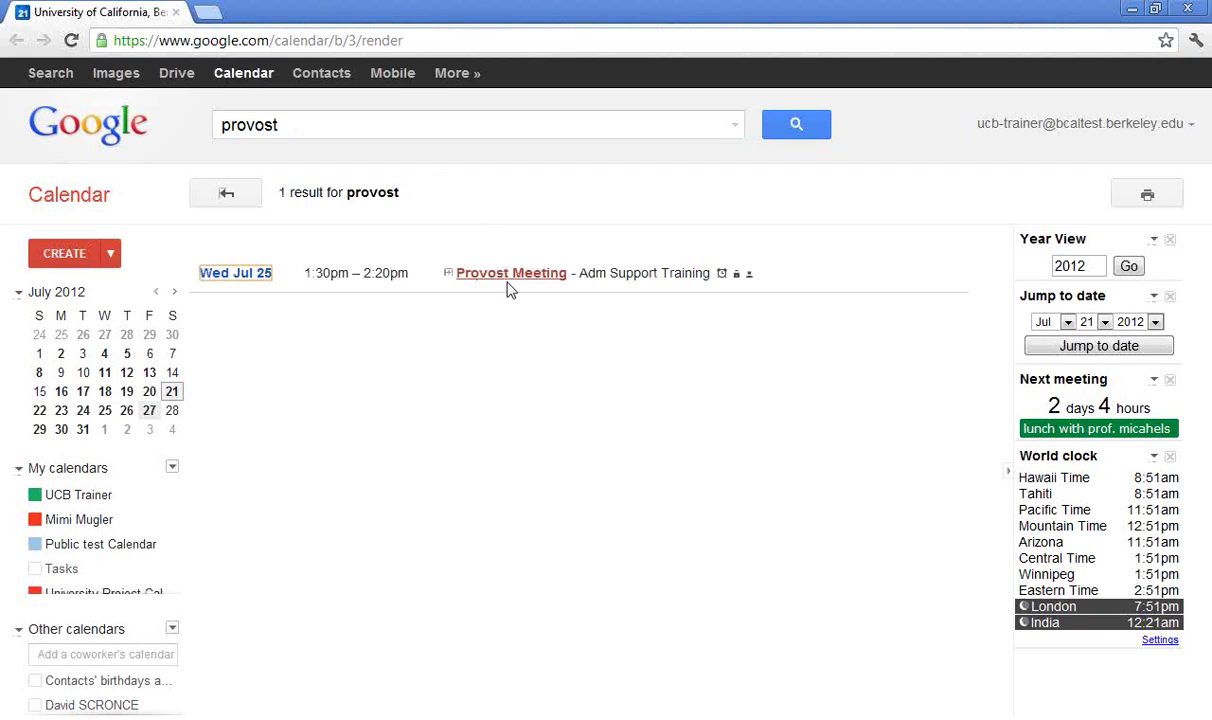
click(98, 527)
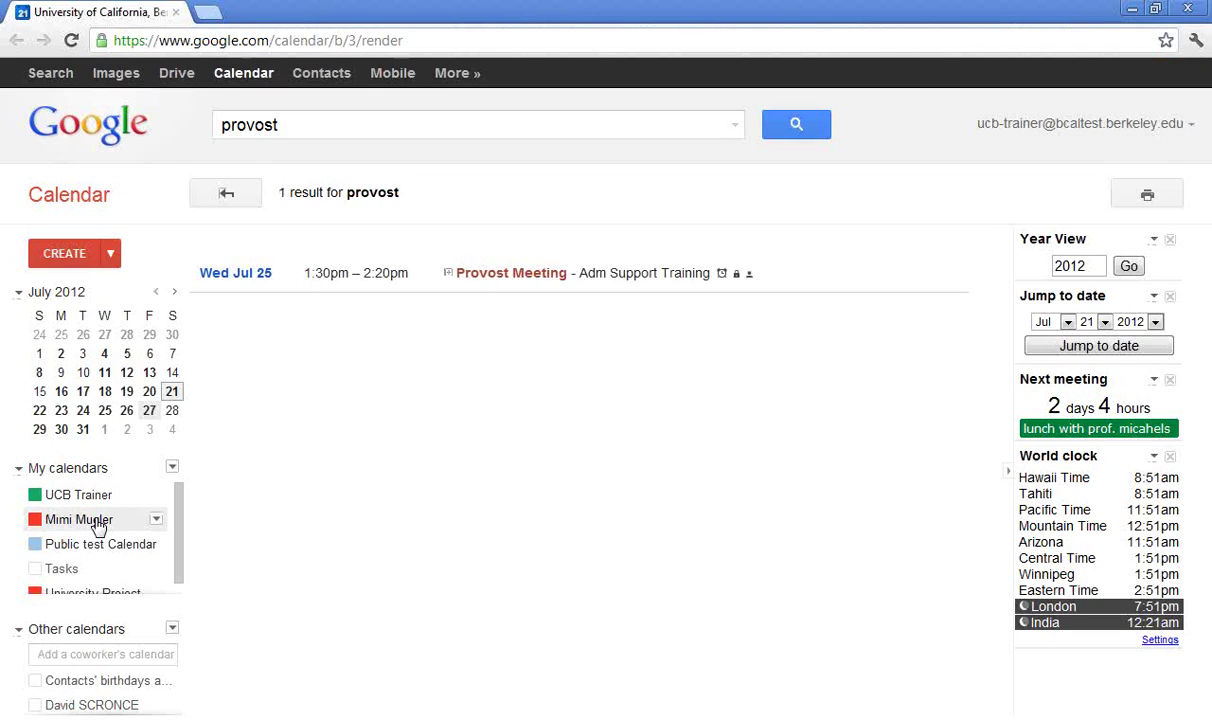
Replace the search term with 'sample' and run the search
click(291, 138)
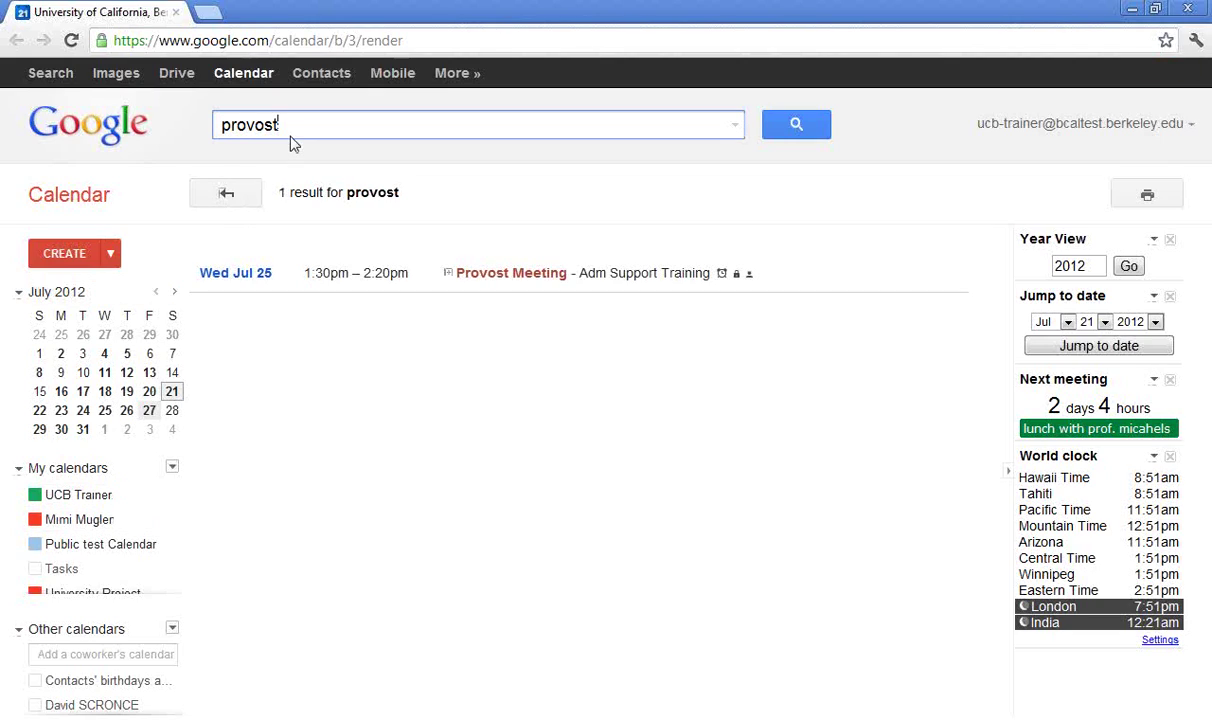
key(BackSpace)
key(BackSpace)
key(BackSpace)
key(BackSpace)
key(BackSpace)
key(BackSpace)
key(BackSpace)
text(sample)
key(Return)
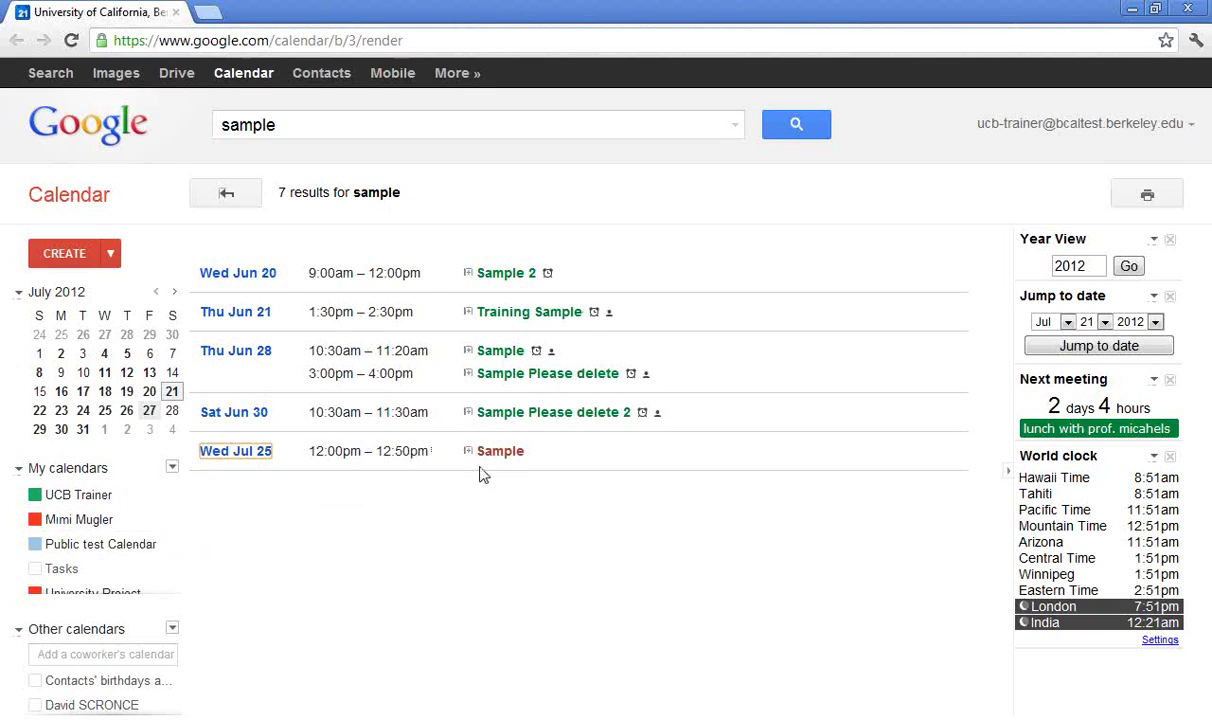
click(737, 127)
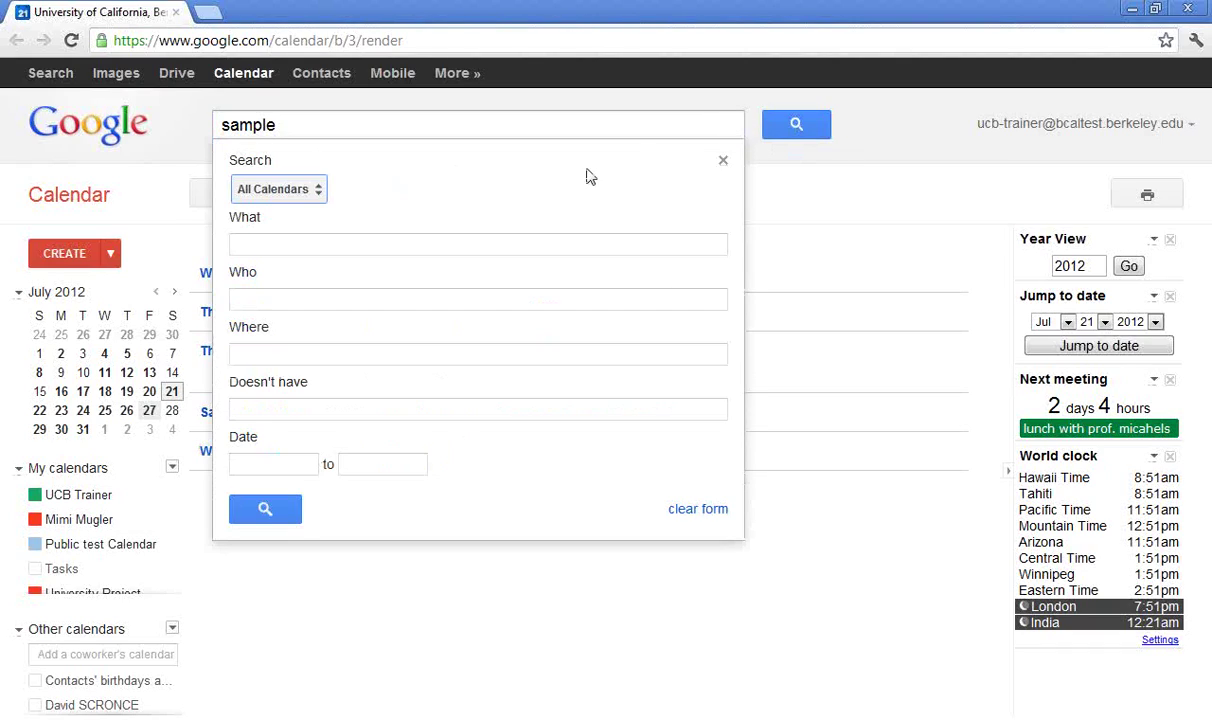
click(297, 192)
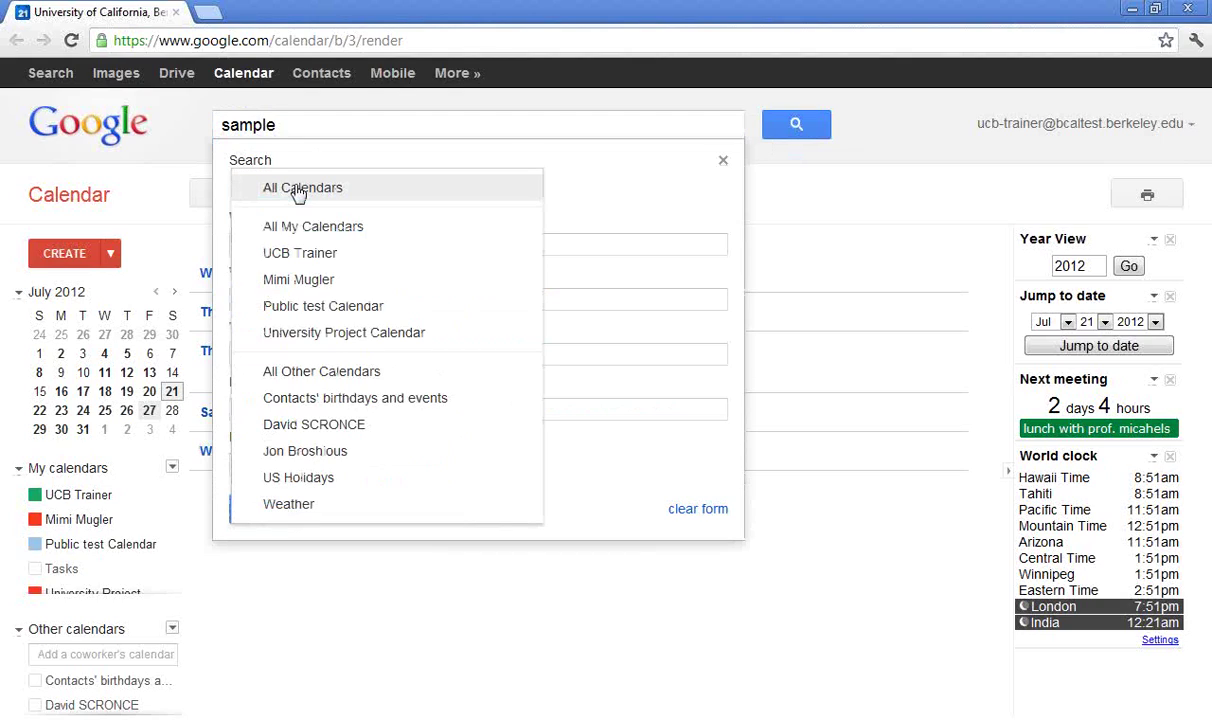
click(290, 280)
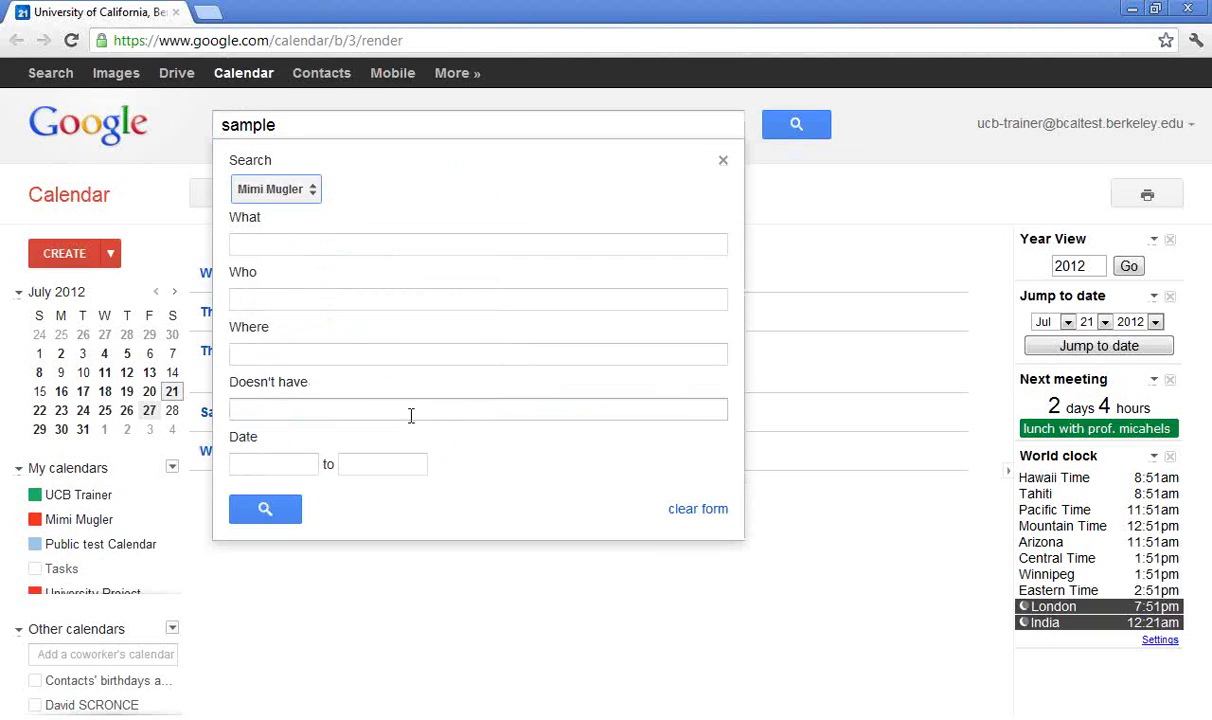
click(725, 163)
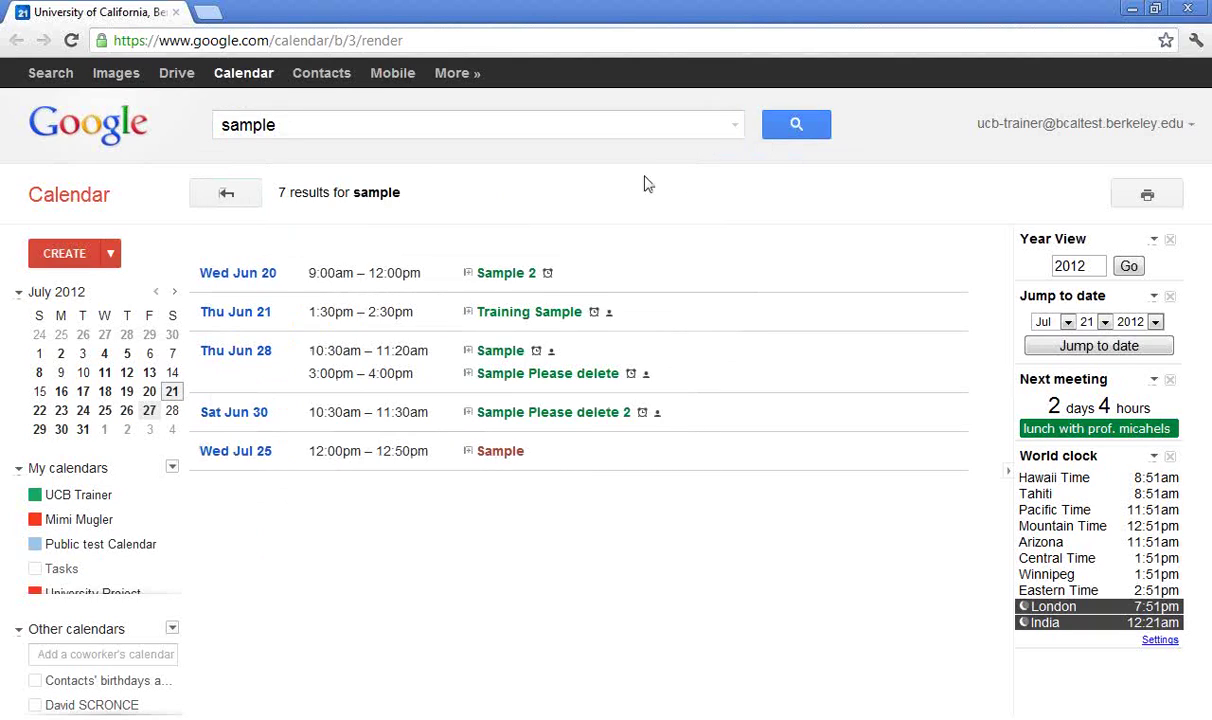
click(86, 505)
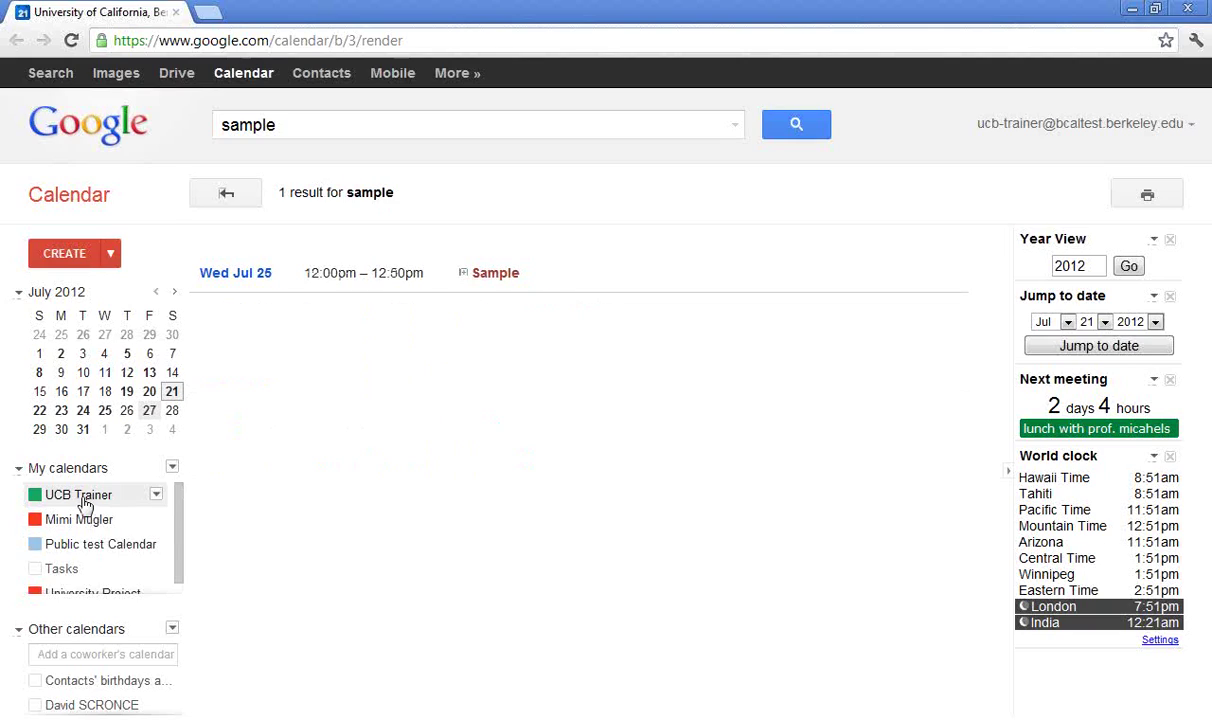
click(86, 502)
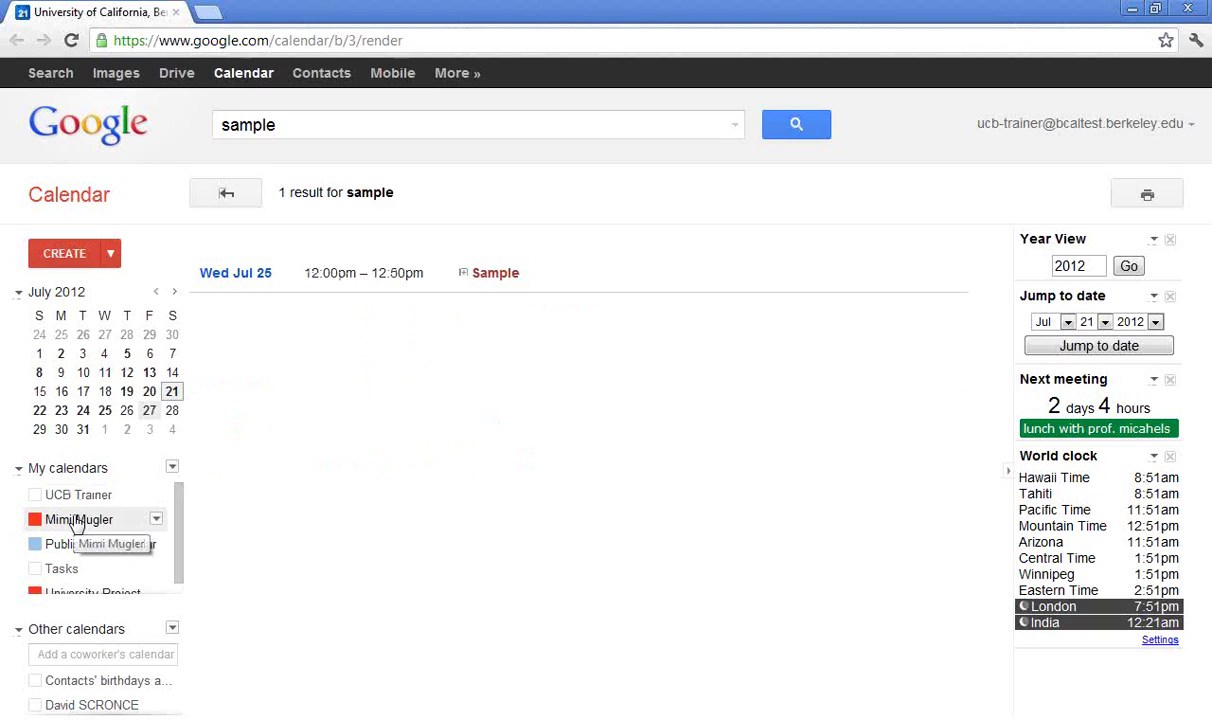
click(76, 521)
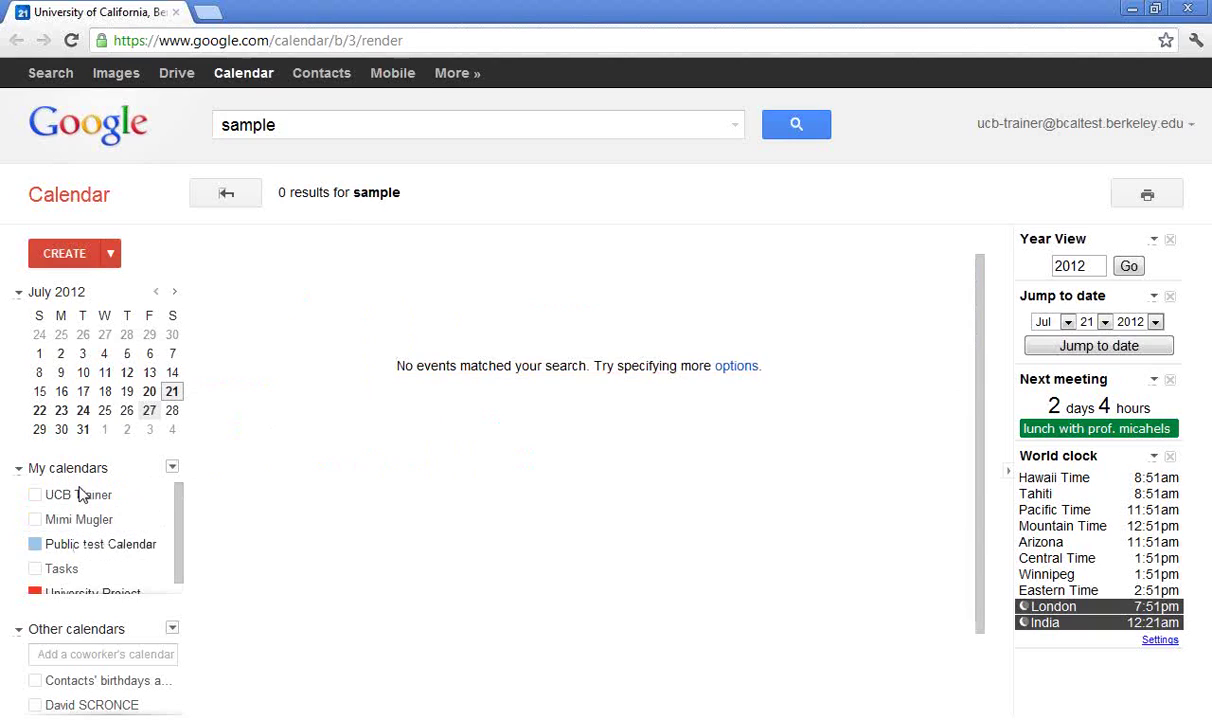
click(82, 497)
click(76, 521)
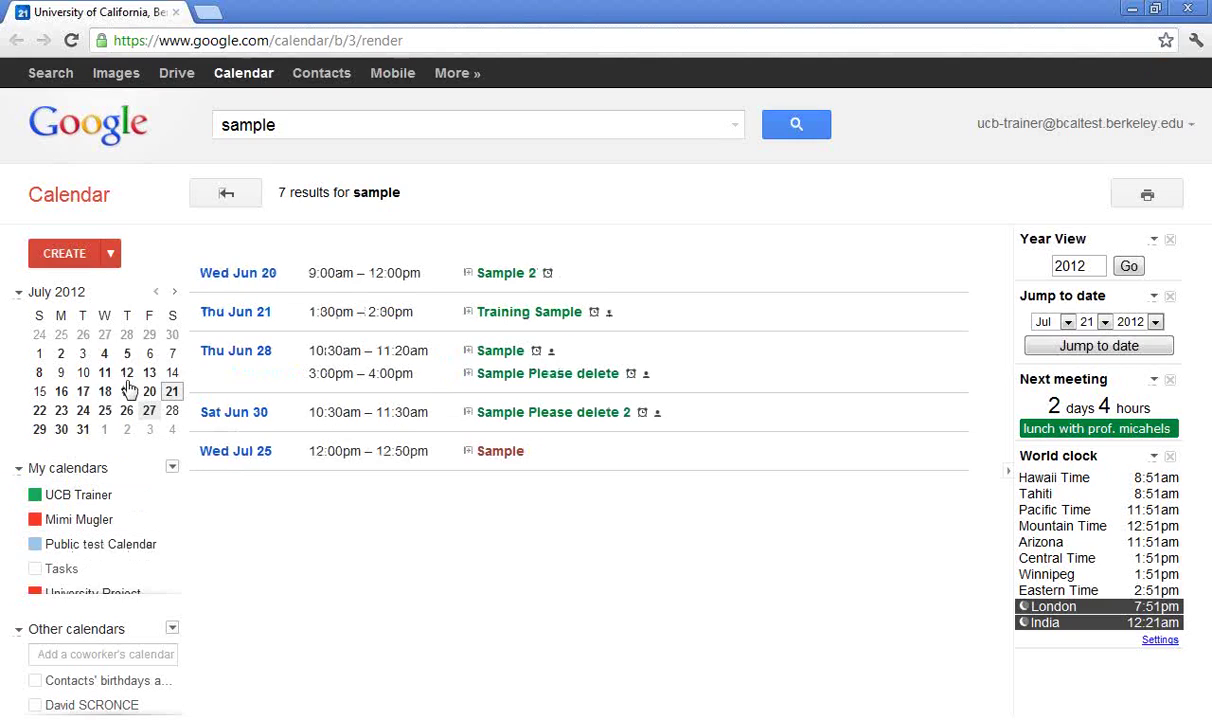
click(228, 196)
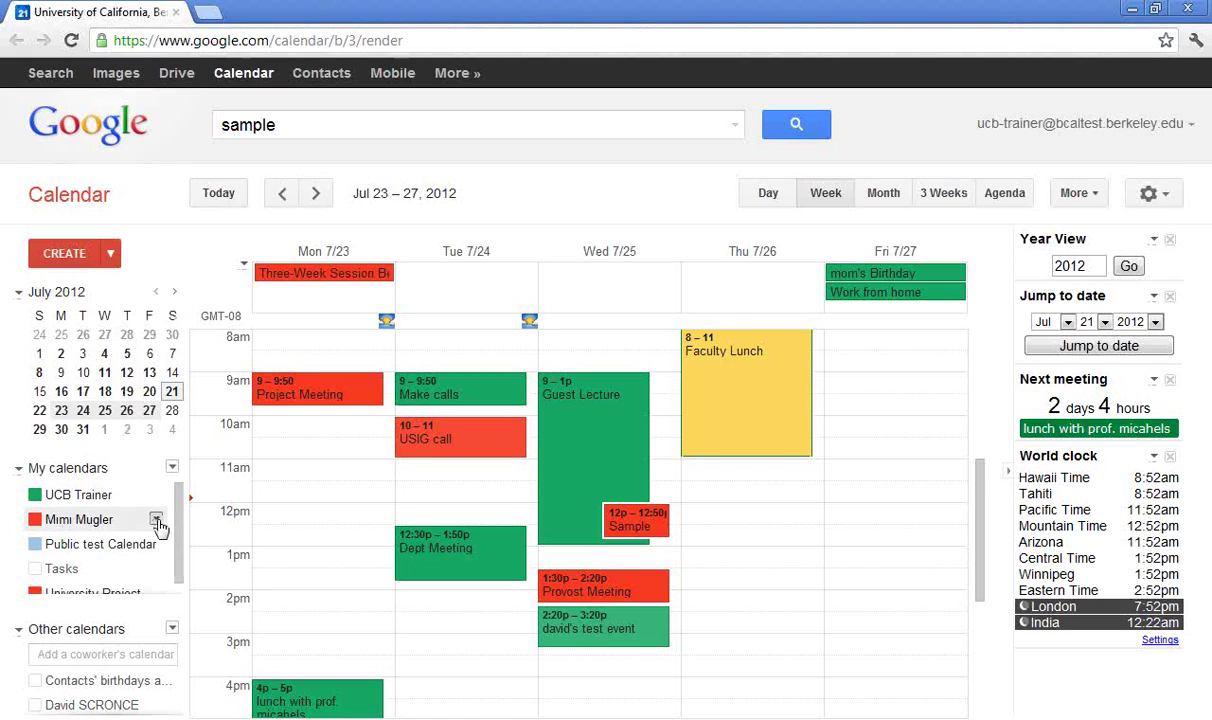
click(157, 521)
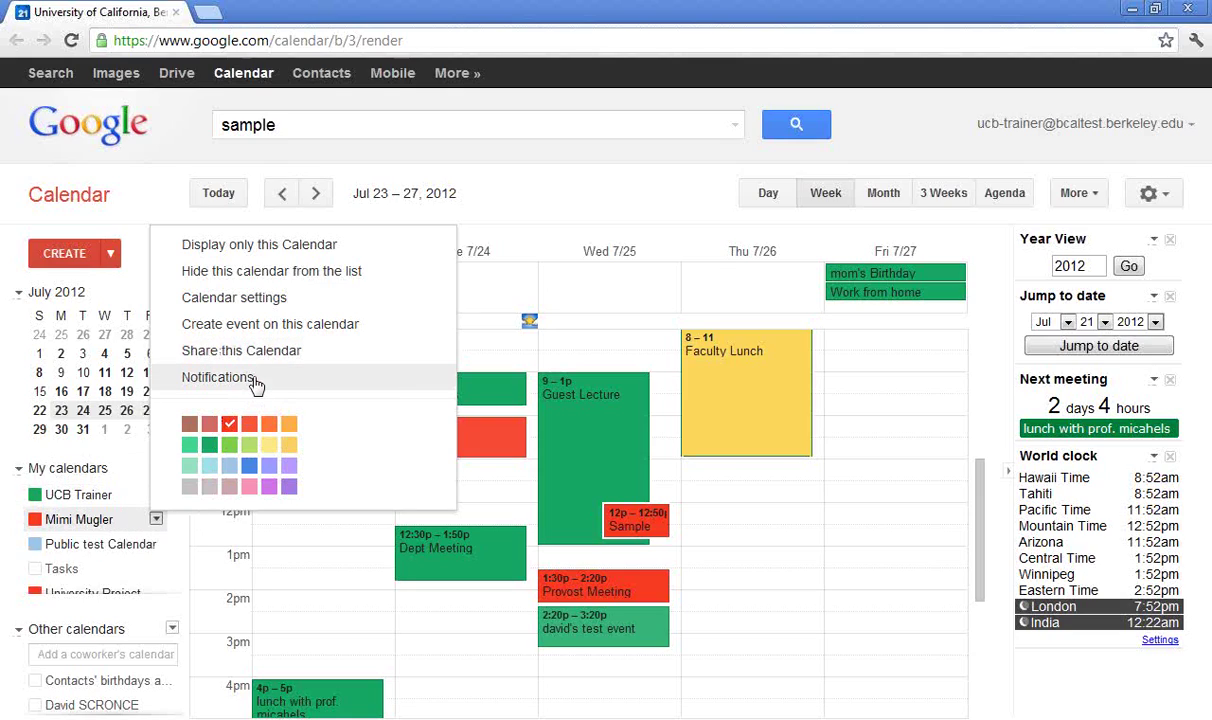
click(406, 130)
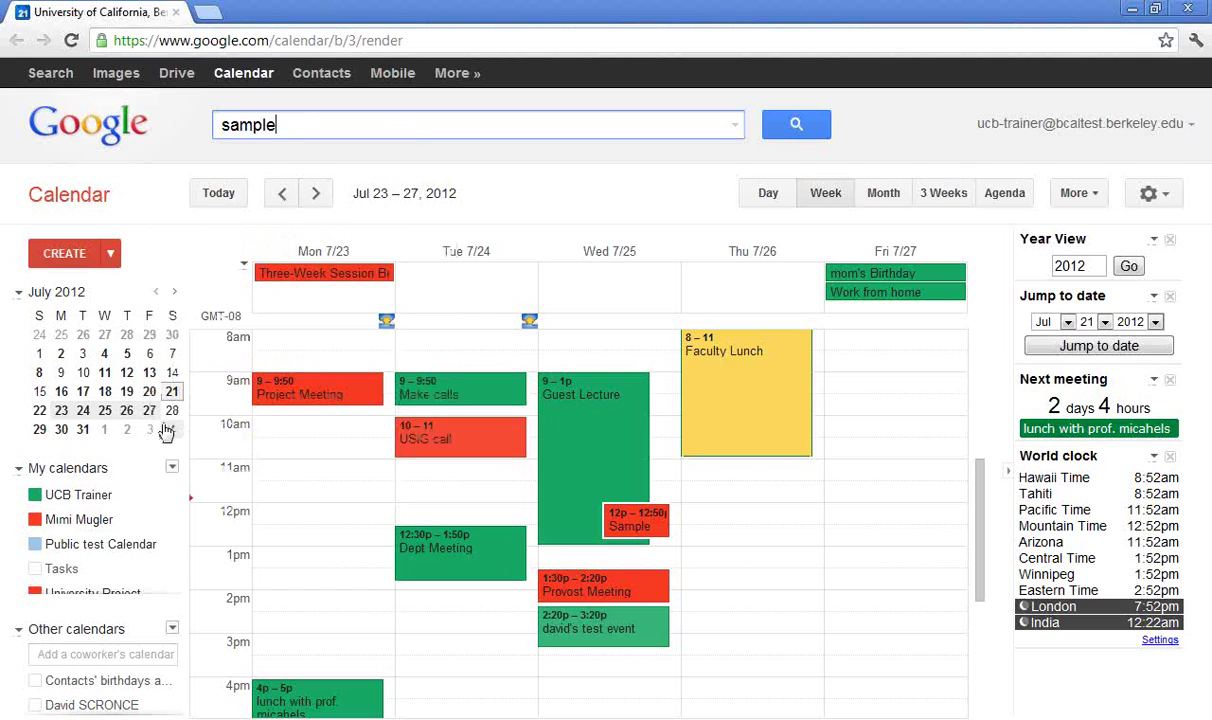
click(155, 500)
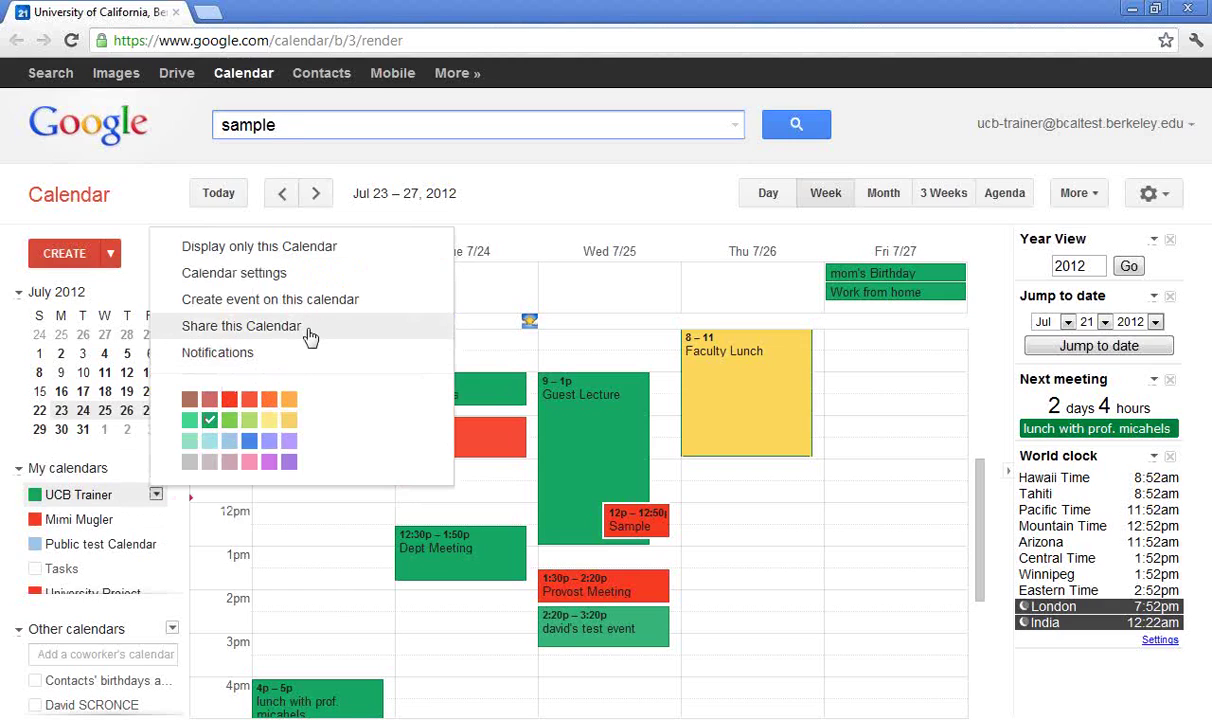
click(241, 326)
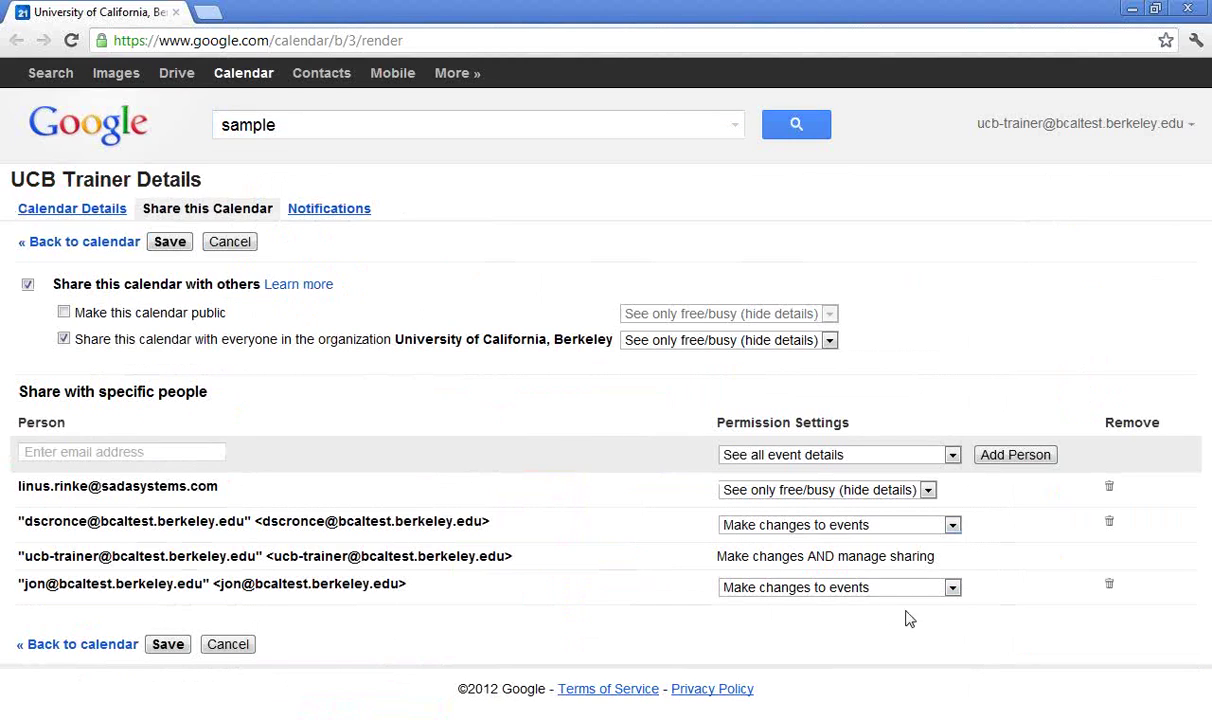
Try the last shared person's permission options, keep 'Make changes to events', and cancel
click(952, 588)
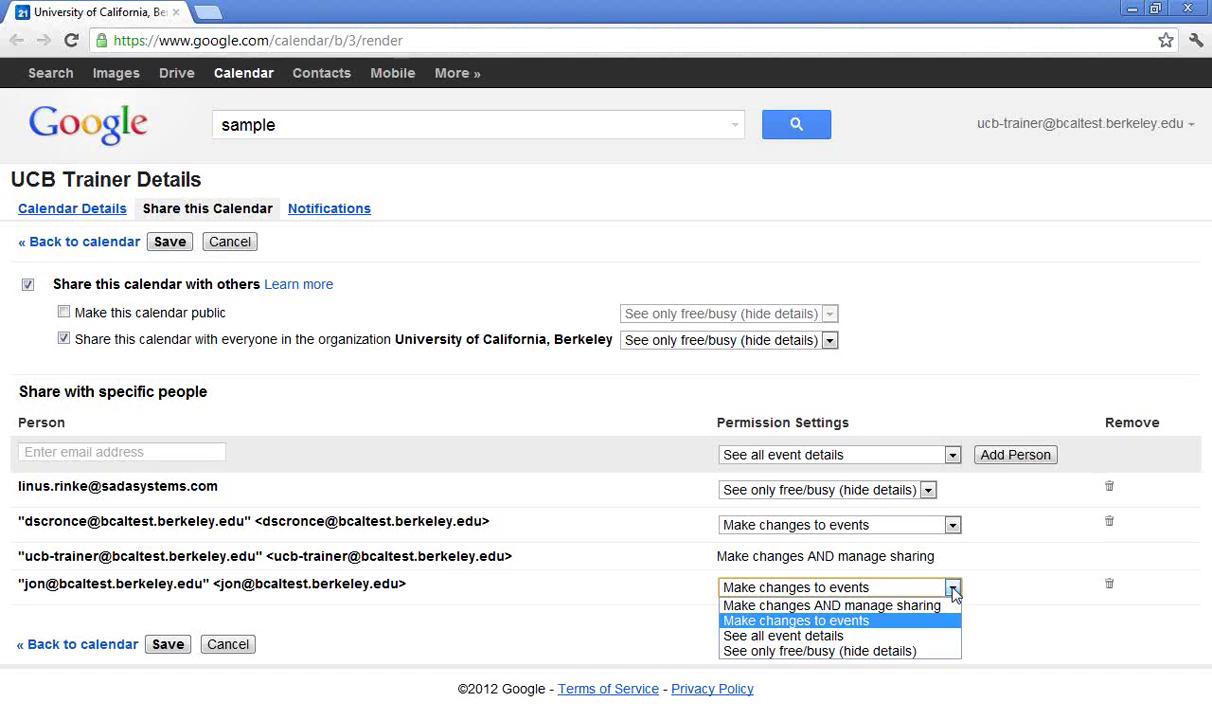
key(Up)
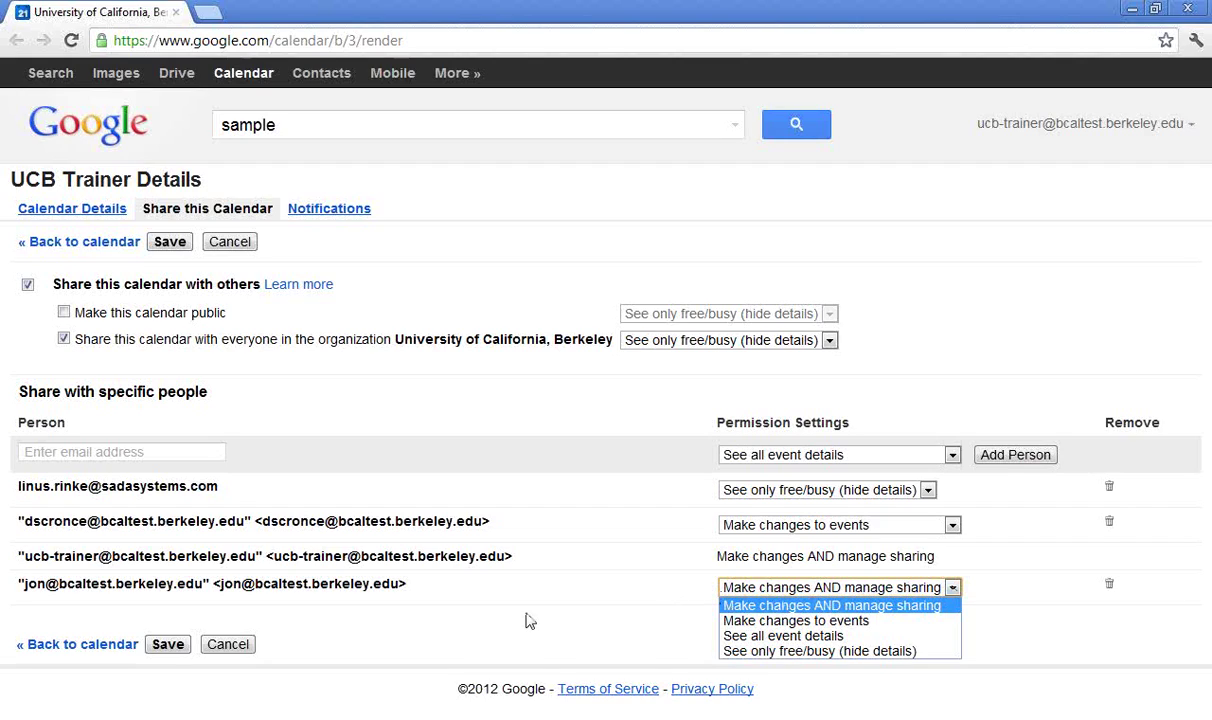
key(Down)
key(Return)
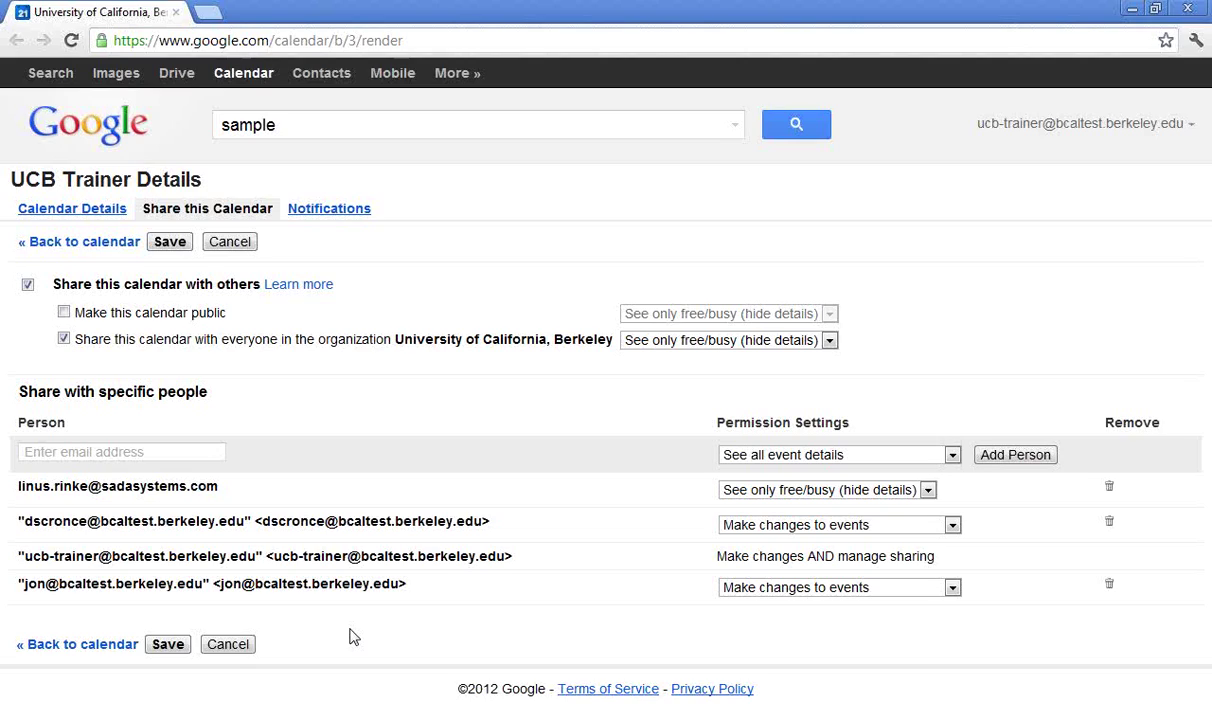
click(953, 588)
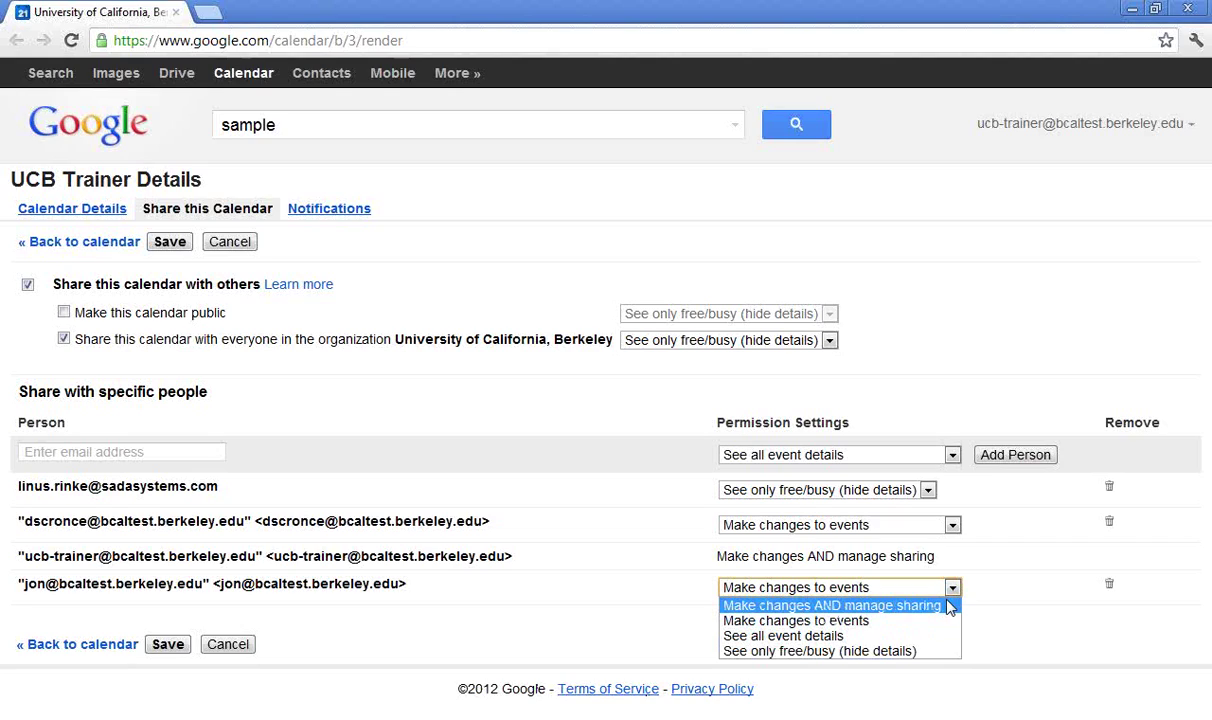
click(1030, 589)
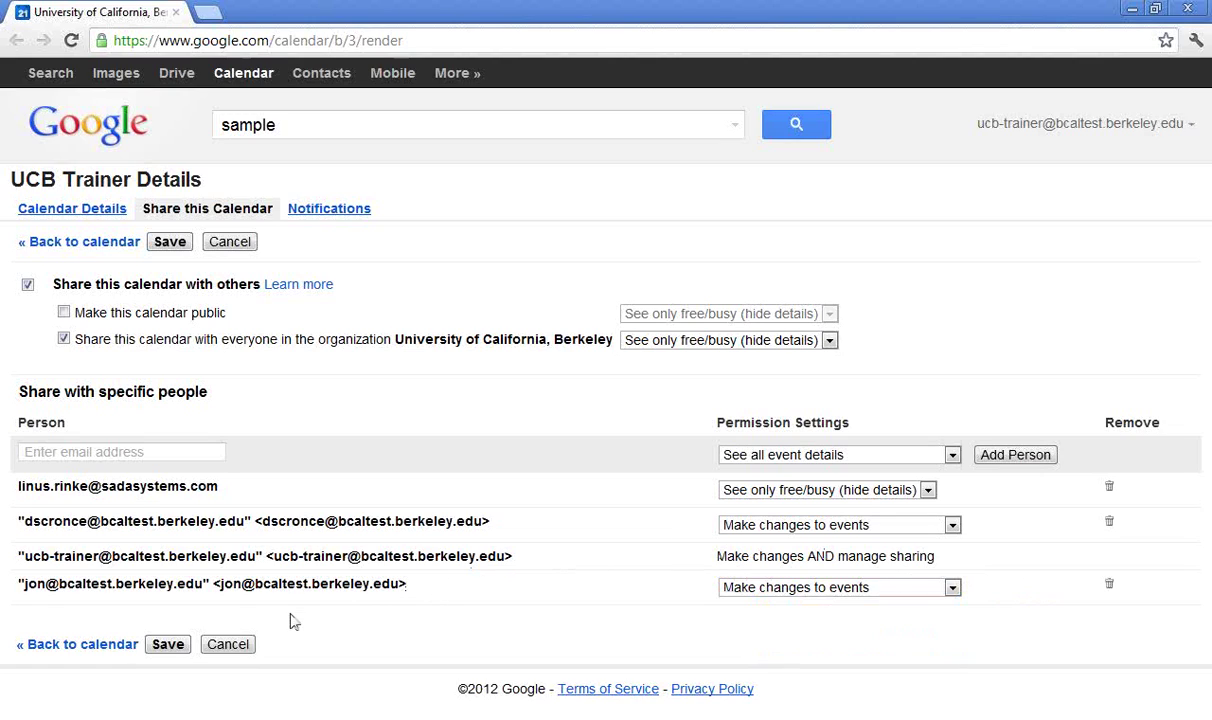
click(241, 645)
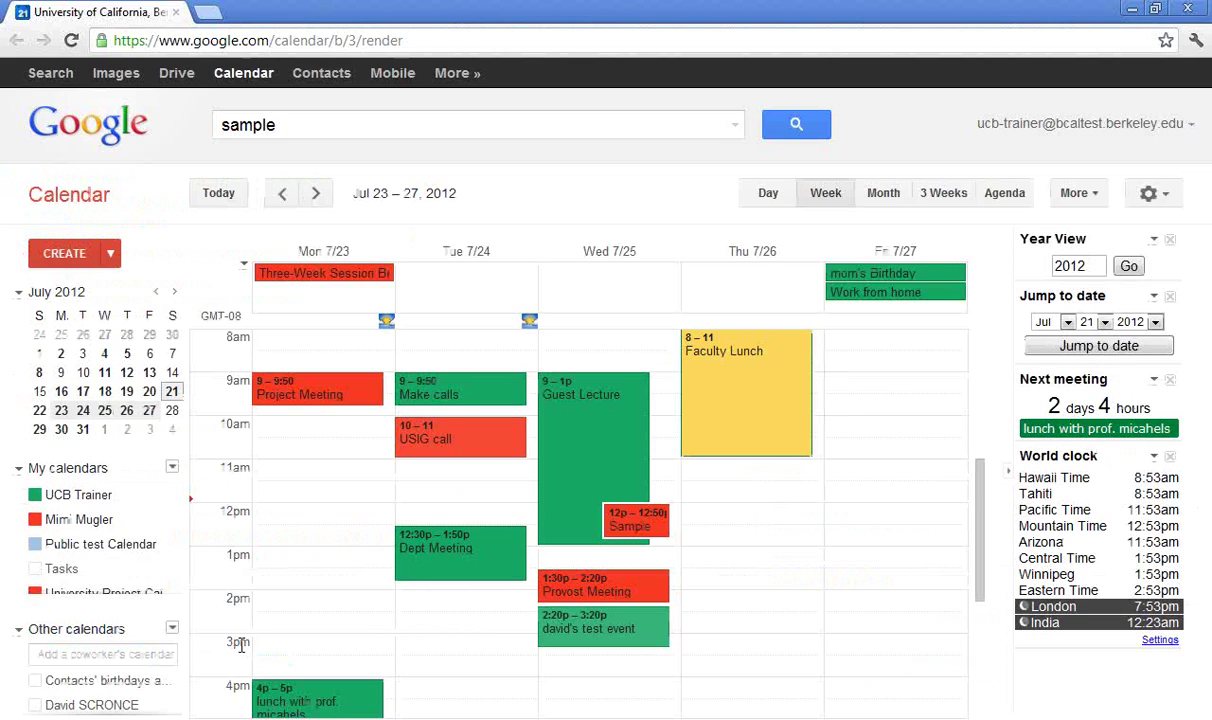